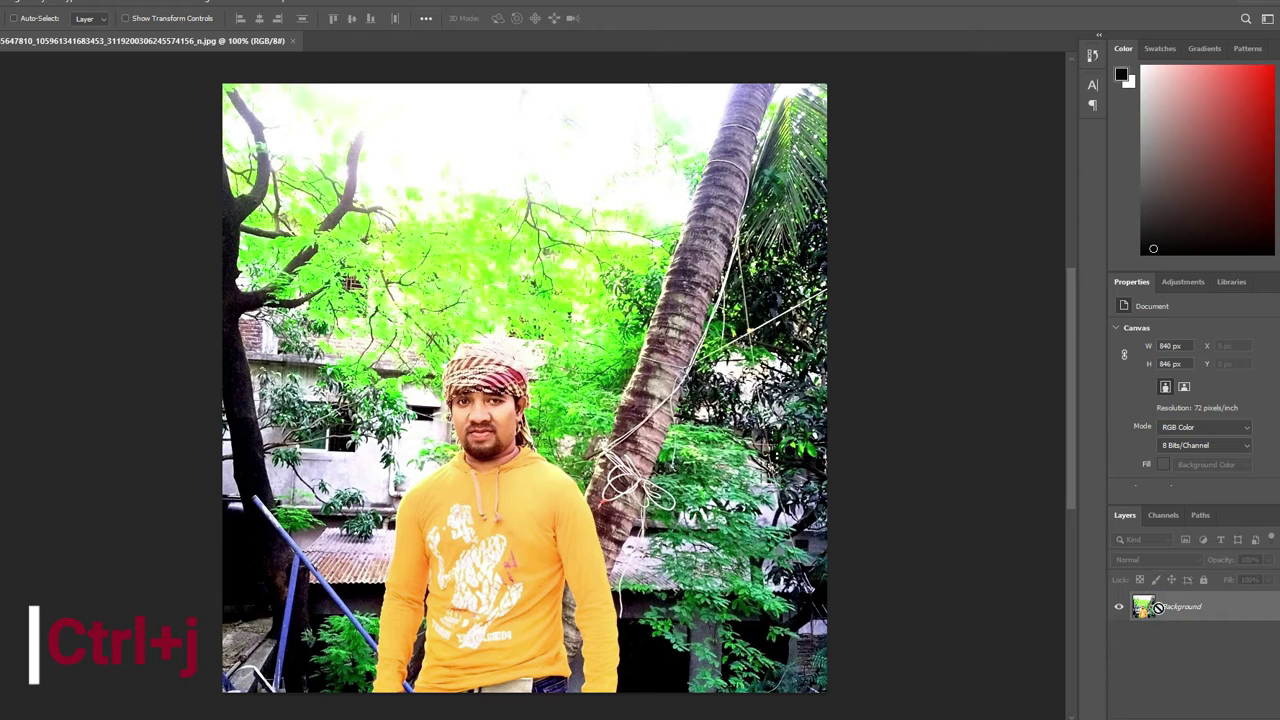
Remove the background from a duplicate of the photo layer and hide the original Background layer
{"action": "left_click", "coordinate": [1181, 477]}
{"action": "left_click", "coordinate": [1119, 636]}
{"action": "left_click", "coordinate": [1119, 606]}
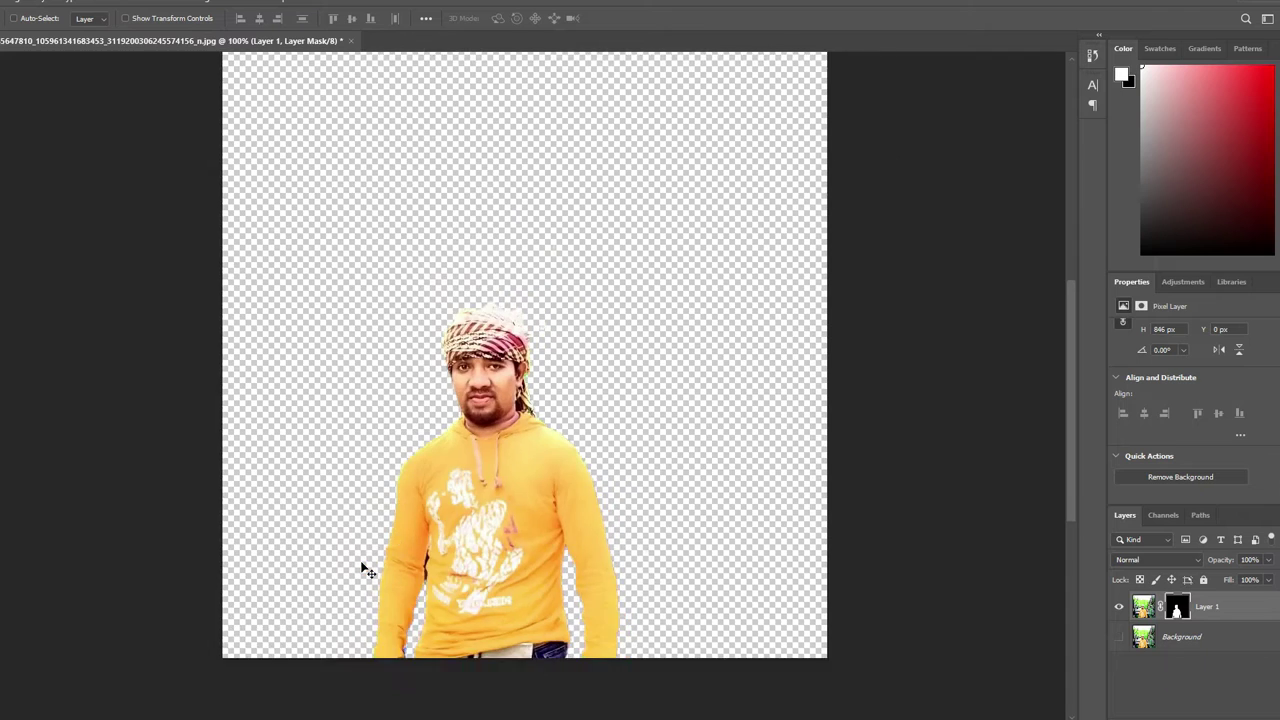
Set the brush size to 20 px and mask out the leftover green fringe beside the headscarf
{"action": "key", "text": "ctrl+plus"}
{"action": "key", "text": "ctrl+plus"}
{"action": "key", "text": "b"}
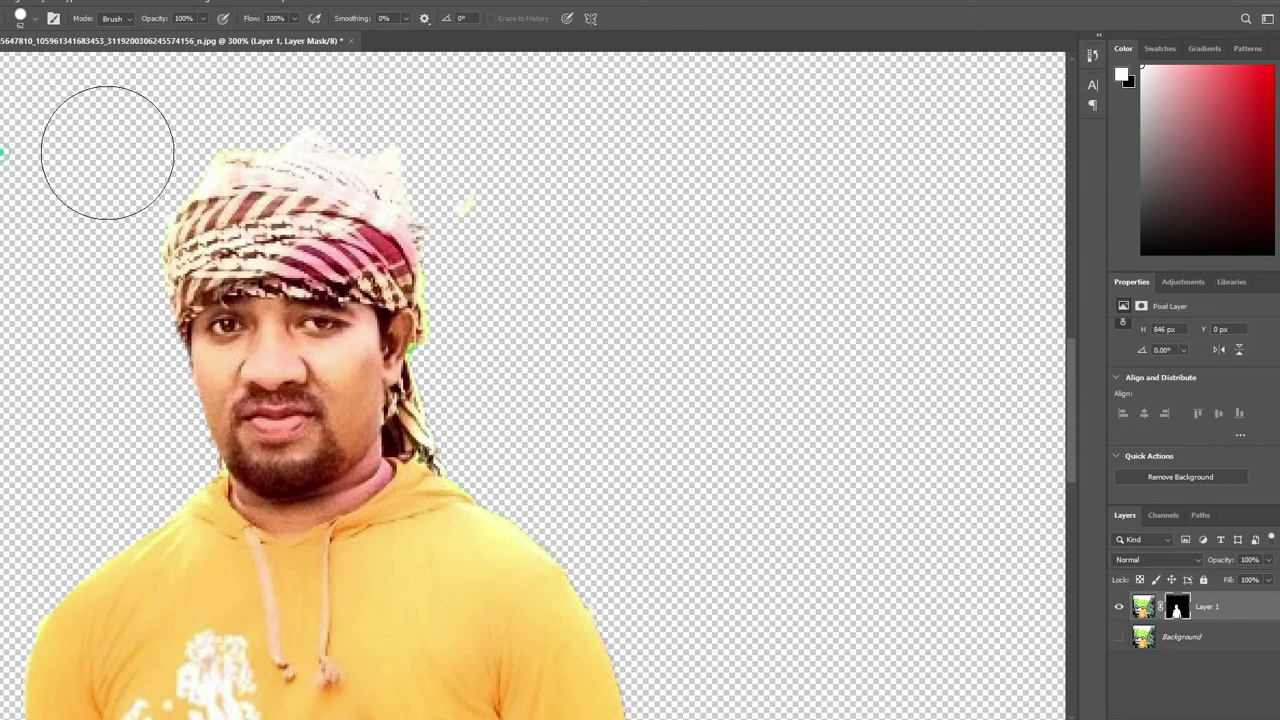
{"action": "left_click", "coordinate": [36, 19]}
{"action": "left_click_drag", "start_coordinate": [39, 64], "coordinate": [20, 64]}
{"action": "left_click_drag", "start_coordinate": [430, 360], "coordinate": [438, 384]}
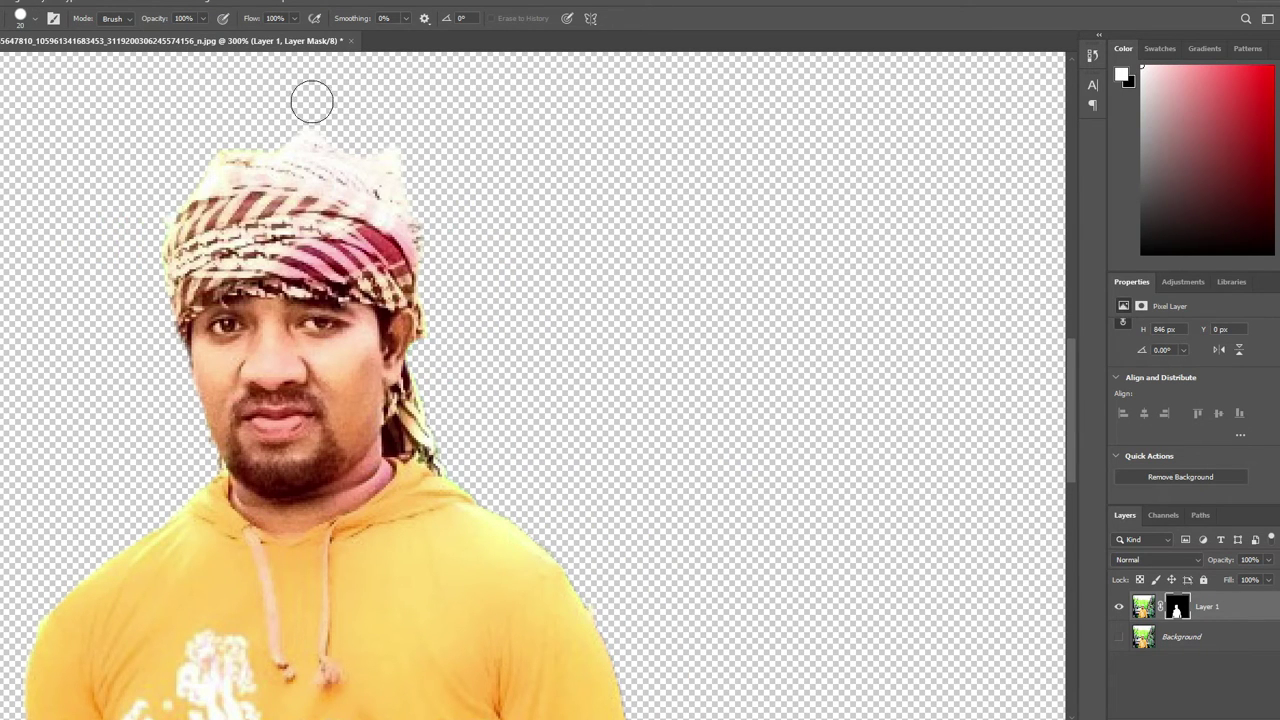
Reduce the brush to 1 px and mask out the dark strip between the man's right sleeve and torso
{"action": "scroll", "coordinate": [538, 259], "scroll_direction": "down", "scroll_amount": 3}
{"action": "scroll", "coordinate": [538, 259], "scroll_direction": "down", "scroll_amount": 2}
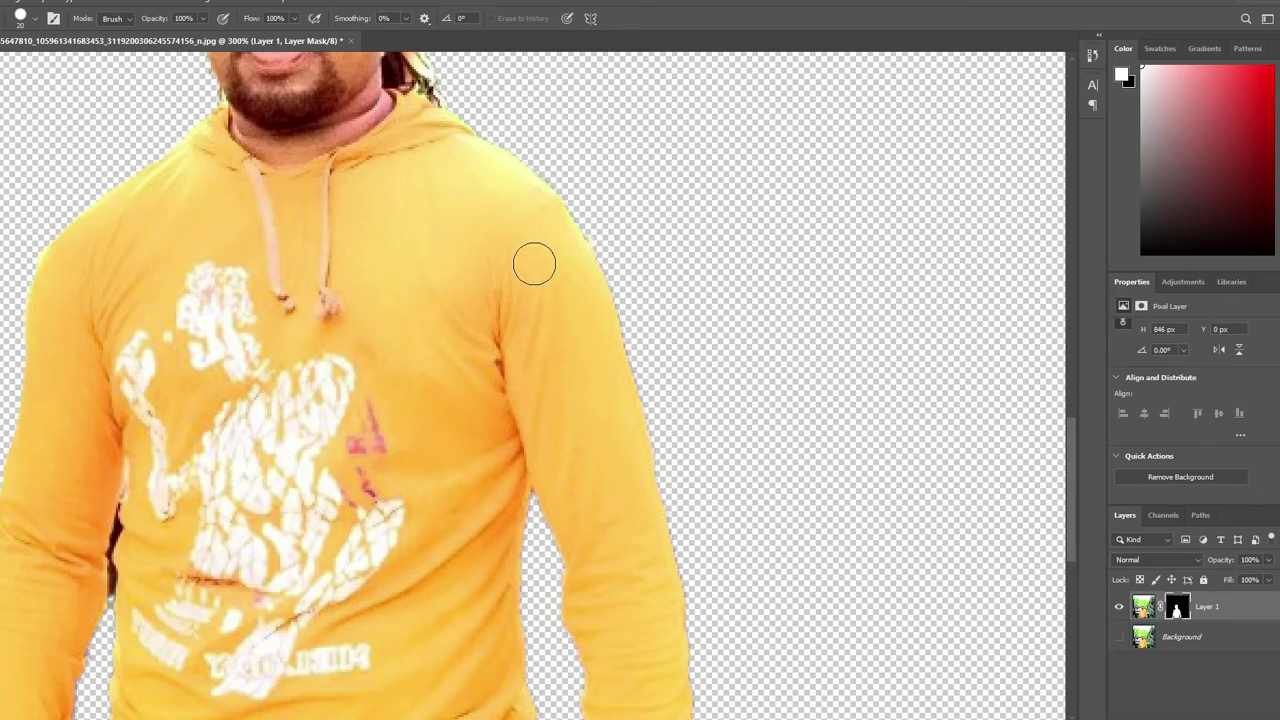
{"action": "left_click", "coordinate": [35, 19]}
{"action": "left_click_drag", "start_coordinate": [20, 64], "coordinate": [8, 64]}
{"action": "key", "text": "ctrl+plus"}
{"action": "key", "text": "ctrl+plus"}
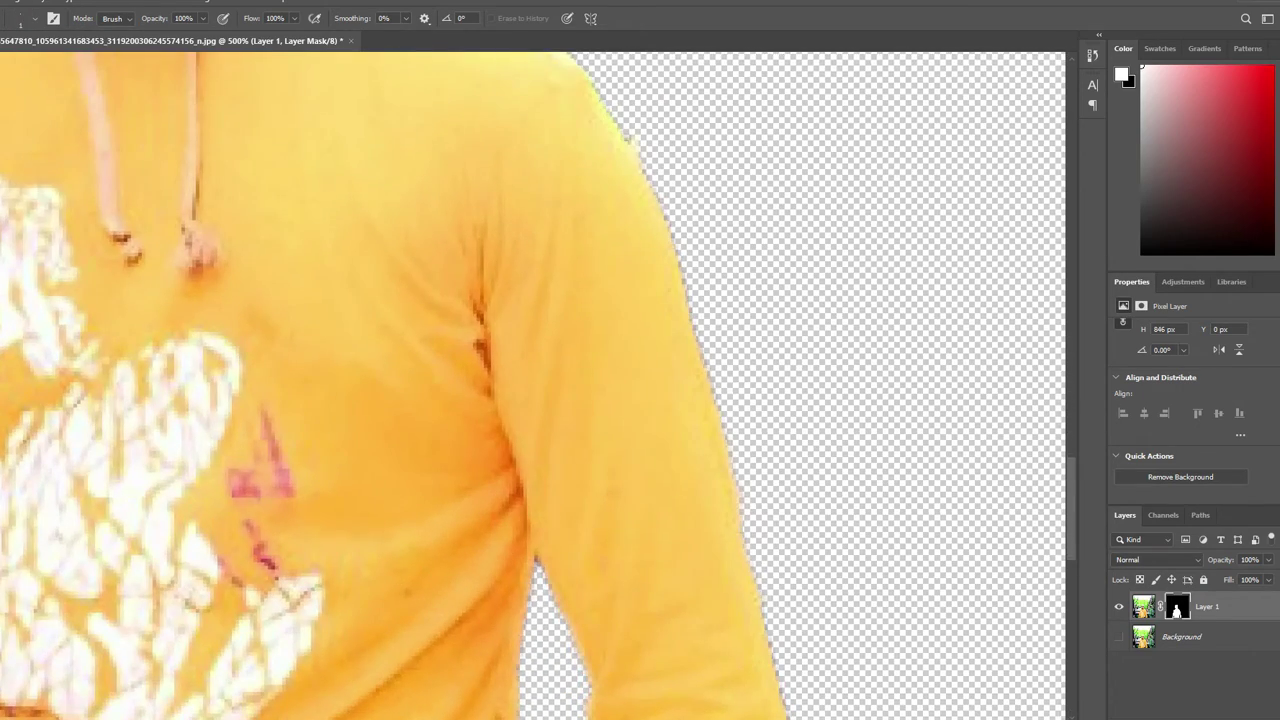
{"action": "scroll", "coordinate": [613, 491], "scroll_direction": "left", "scroll_amount": 9}
{"action": "scroll", "coordinate": [585, 538], "scroll_direction": "down", "scroll_amount": 1}
{"action": "key", "text": "ctrl+plus"}
{"action": "key", "text": "ctrl+plus"}
{"action": "key", "text": "ctrl+plus"}
{"action": "scroll", "coordinate": [624, 521], "scroll_direction": "down", "scroll_amount": 2}
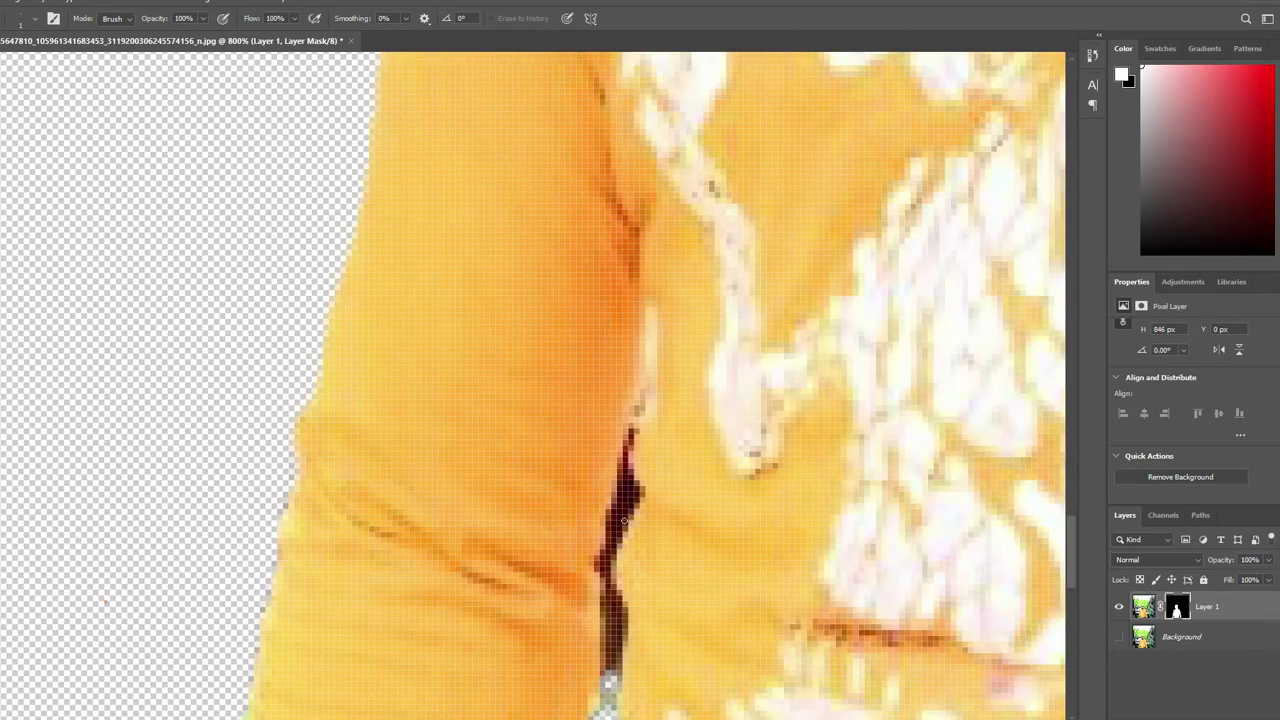
{"action": "scroll", "coordinate": [624, 521], "scroll_direction": "up", "scroll_amount": 1}
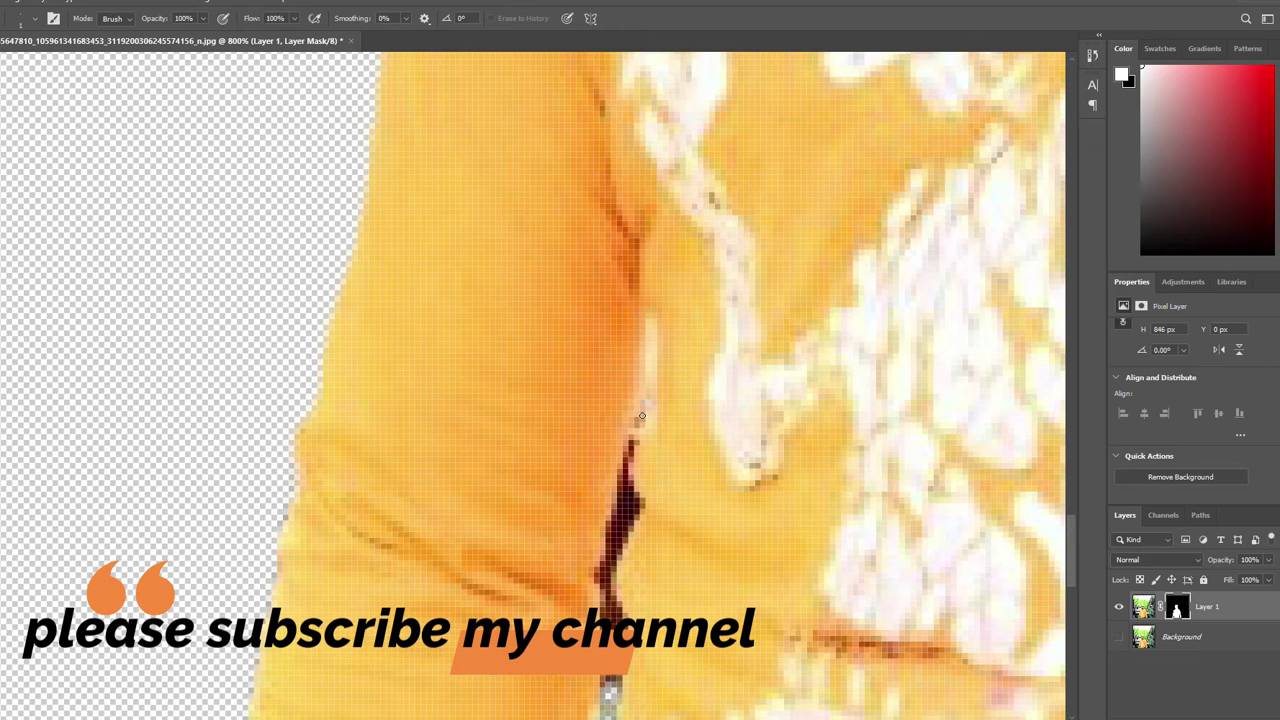
{"action": "mouse_move", "coordinate": [640, 425]}
{"action": "left_mouse_down"}
{"action": "mouse_move", "coordinate": [629, 515]}
{"action": "mouse_move", "coordinate": [628, 455]}
{"action": "mouse_move", "coordinate": [642, 508]}
{"action": "mouse_move", "coordinate": [634, 520]}
{"action": "mouse_move", "coordinate": [621, 472]}
{"action": "mouse_move", "coordinate": [630, 525]}
{"action": "mouse_move", "coordinate": [604, 580]}
{"action": "mouse_move", "coordinate": [608, 684]}
{"action": "left_mouse_up"}
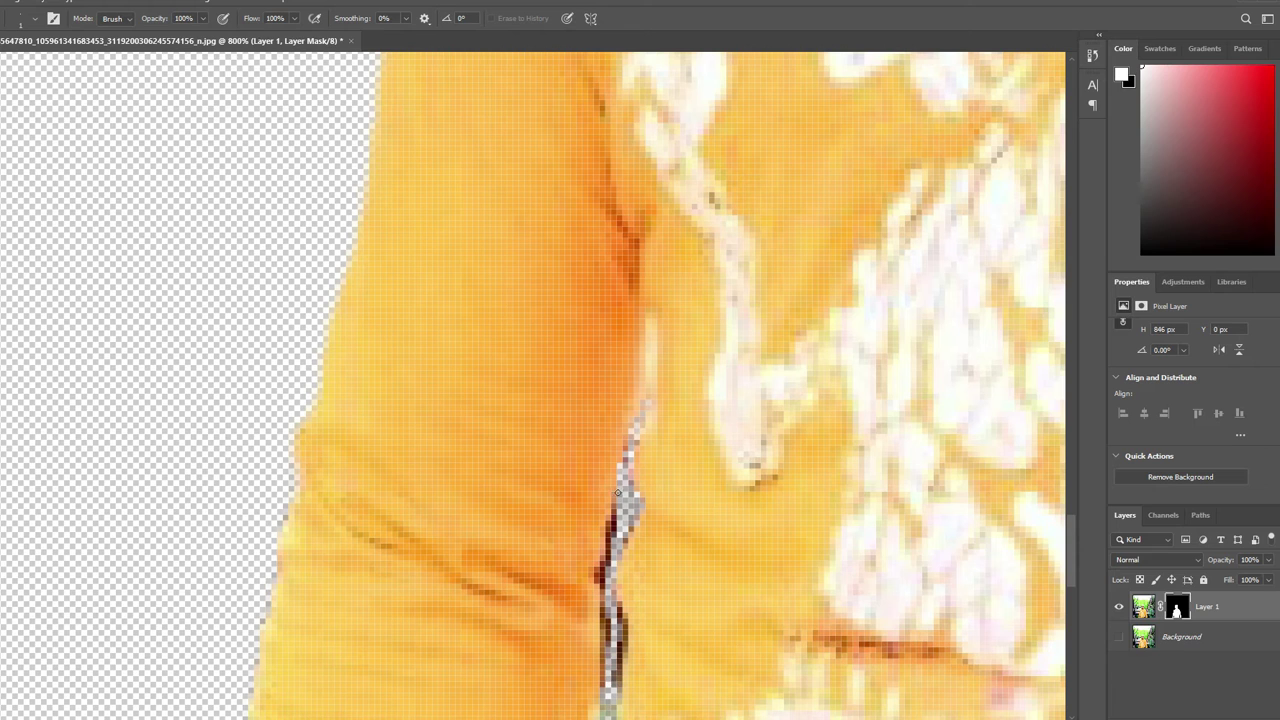
{"action": "left_click_drag", "start_coordinate": [614, 508], "coordinate": [606, 582]}
Clean the remaining dark pixels along both edges of the gap between the sleeve and torso on the mask
{"action": "scroll", "coordinate": [608, 604], "scroll_direction": "down", "scroll_amount": 3}
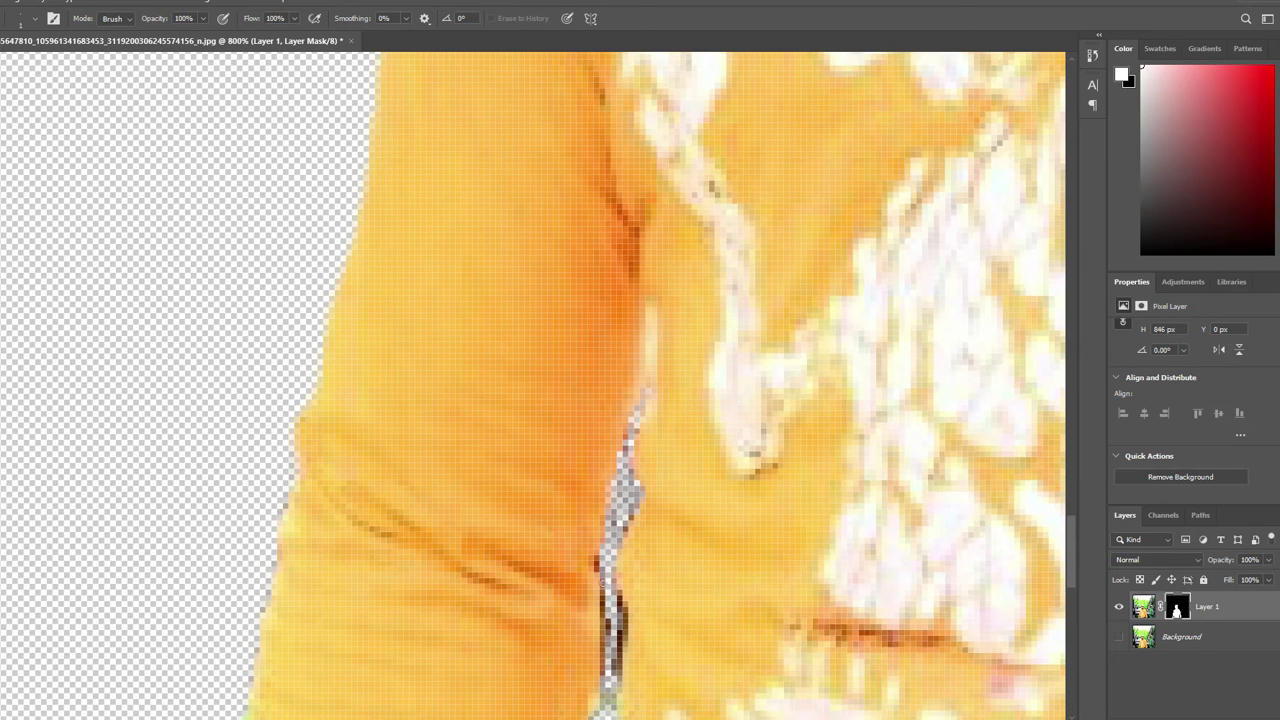
{"action": "left_click_drag", "start_coordinate": [621, 566], "coordinate": [619, 620]}
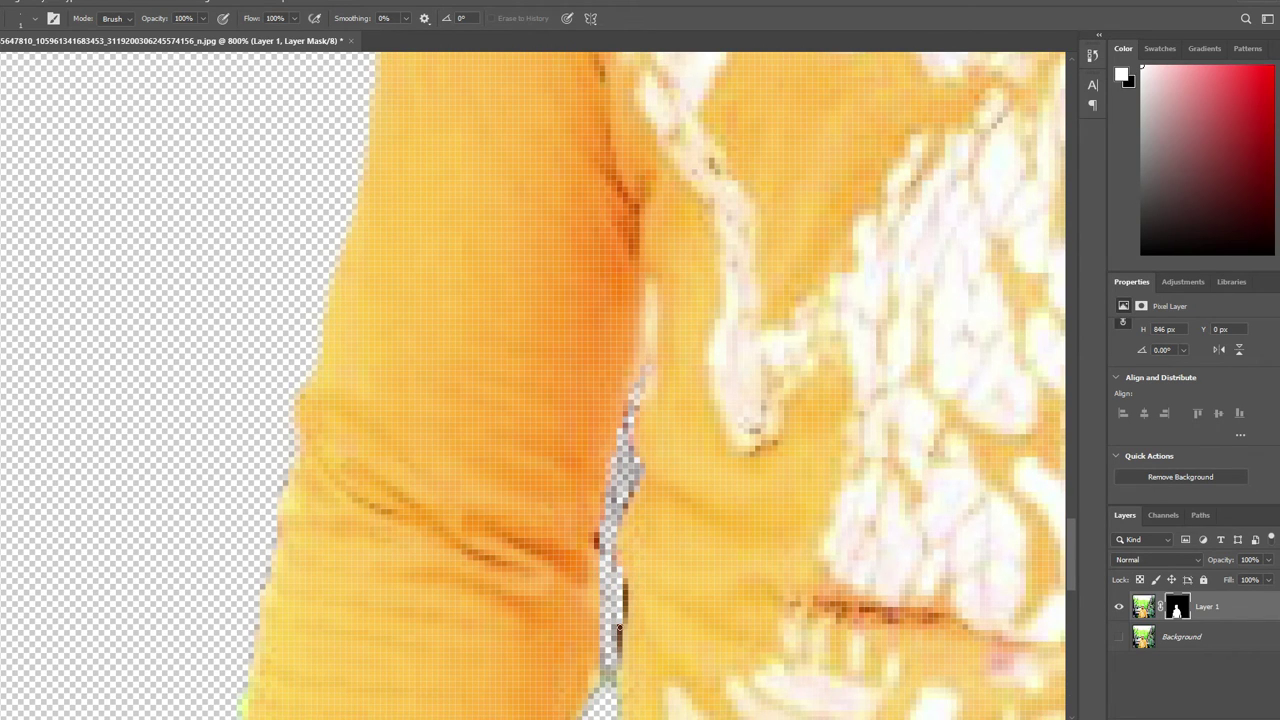
{"action": "scroll", "coordinate": [620, 612], "scroll_direction": "down", "scroll_amount": 3}
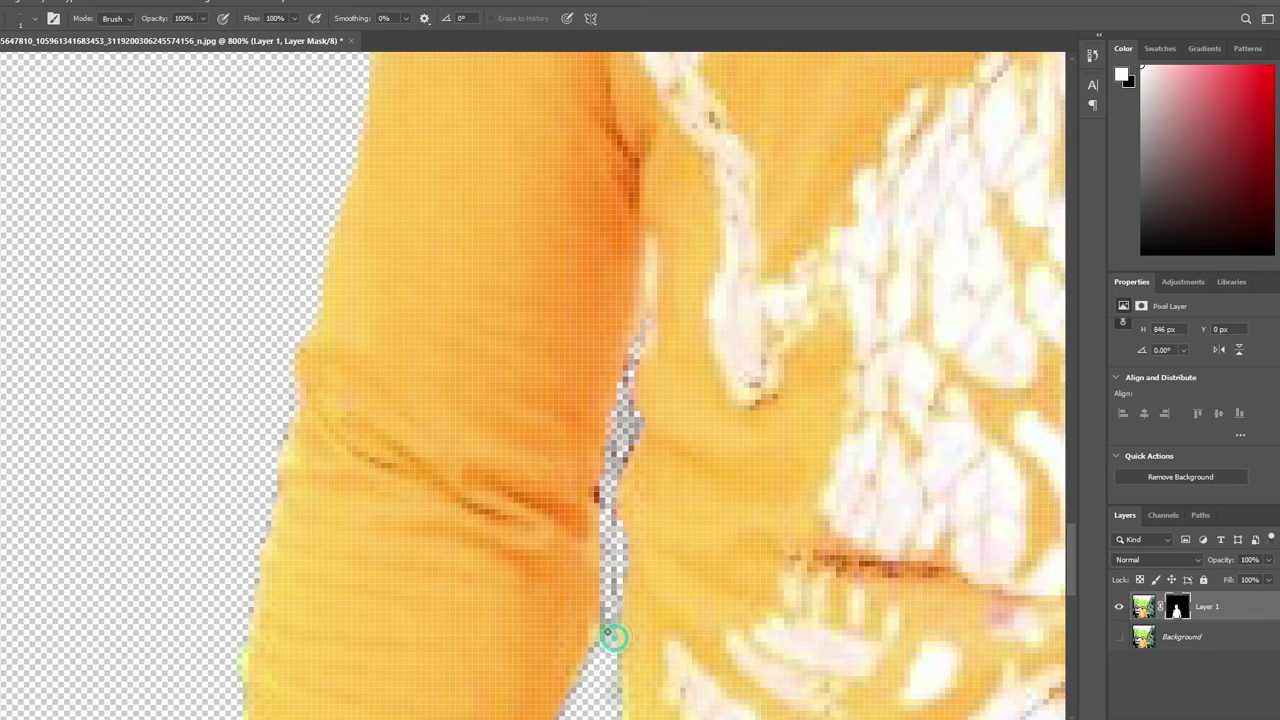
{"action": "left_click_drag", "start_coordinate": [605, 503], "coordinate": [610, 511]}
{"action": "left_click_drag", "start_coordinate": [636, 362], "coordinate": [614, 464]}
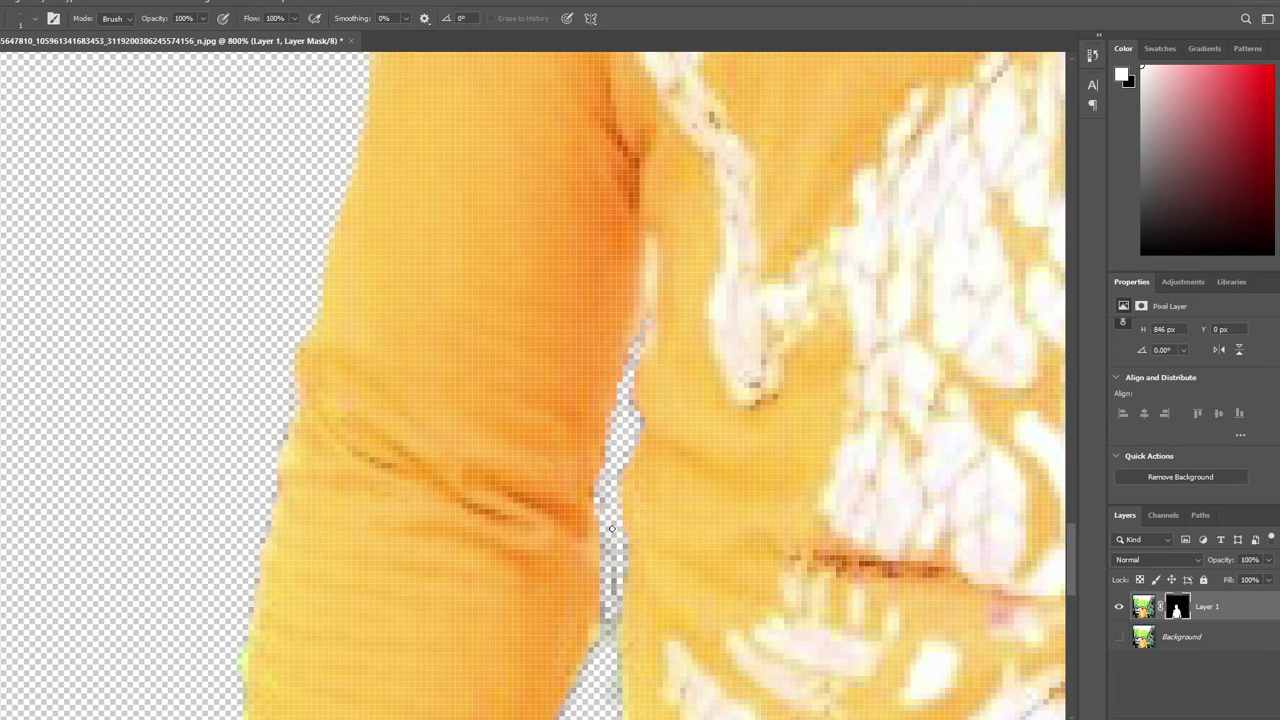
{"action": "scroll", "coordinate": [611, 530], "scroll_direction": "down", "scroll_amount": 1}
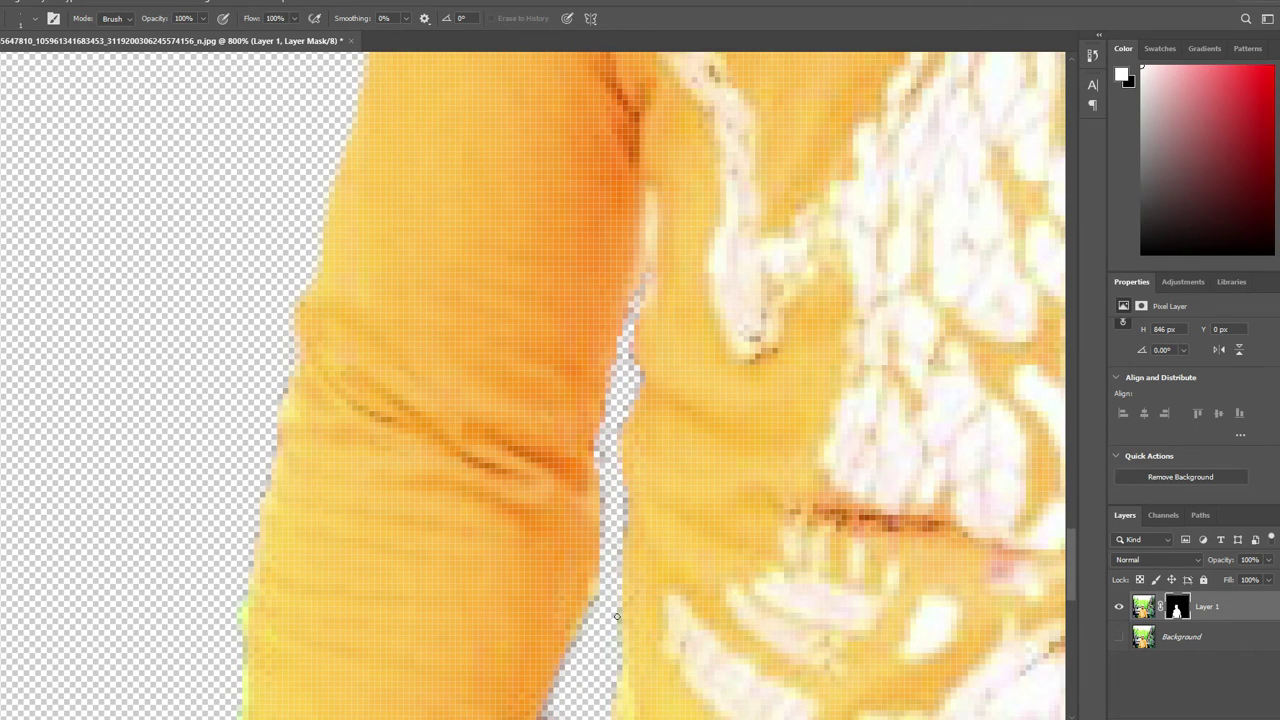
{"action": "left_click_drag", "start_coordinate": [635, 300], "coordinate": [646, 278]}
Switch to the browser and open the Pexels desert photos from the "desert background" search results
{"action": "scroll", "coordinate": [688, 704], "scroll_direction": "down", "scroll_amount": 10}
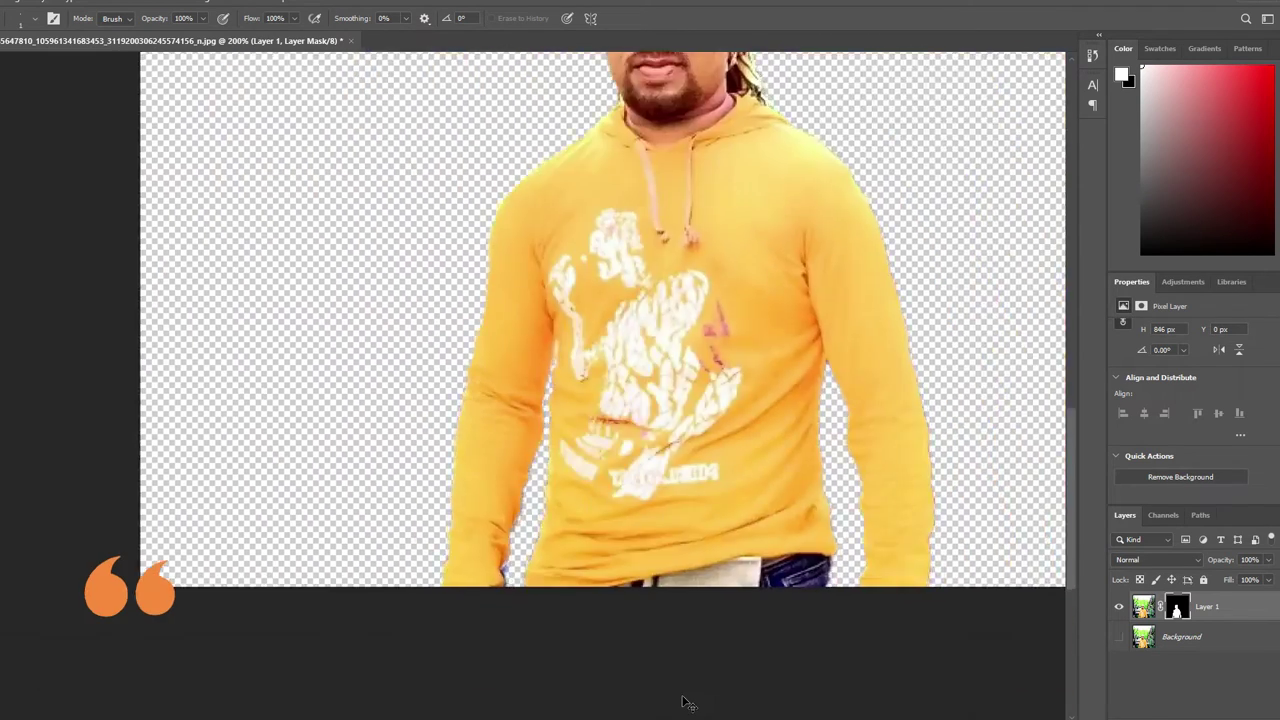
{"action": "key", "text": "v"}
{"action": "mouse_move", "coordinate": [342, 717]}
{"action": "left_click", "coordinate": [495, 697]}
{"action": "scroll", "coordinate": [560, 256], "scroll_direction": "down", "scroll_amount": 1}
{"action": "left_click", "coordinate": [386, 247]}
{"action": "scroll", "coordinate": [837, 486], "scroll_direction": "down", "scroll_amount": 5}
{"action": "scroll", "coordinate": [837, 486], "scroll_direction": "up", "scroll_amount": 5}
{"action": "left_click", "coordinate": [775, 427]}
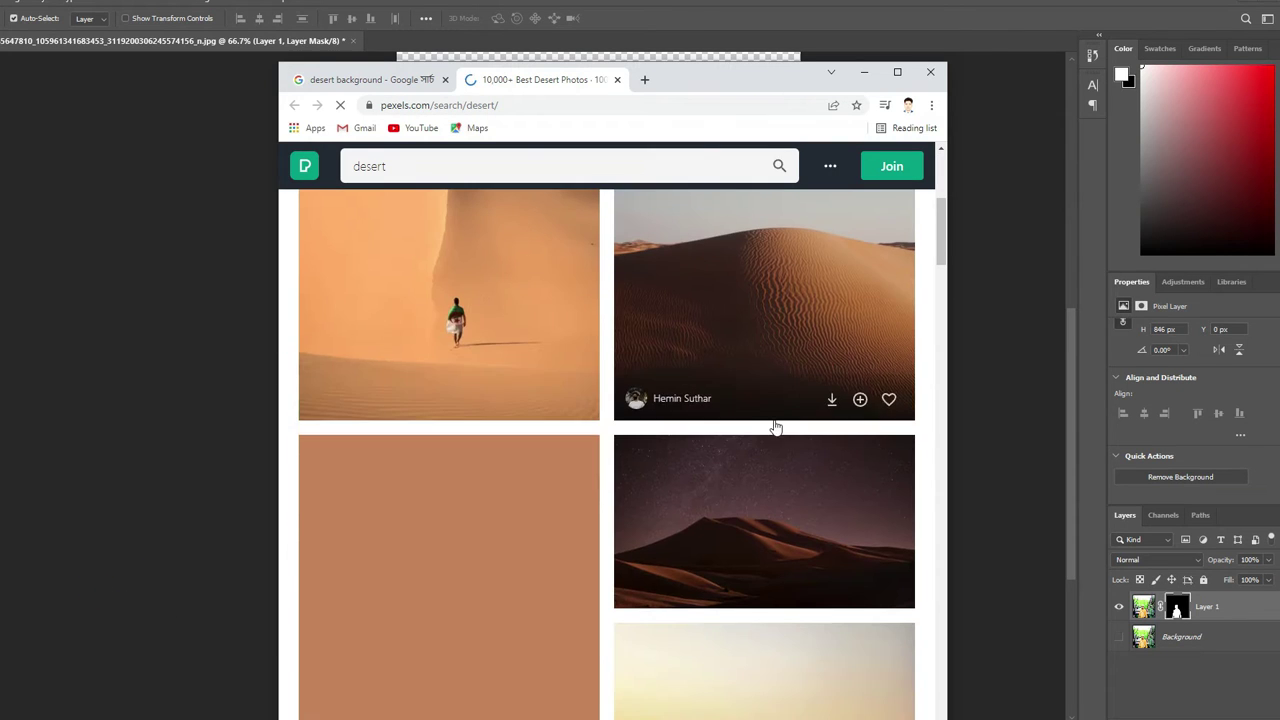
Open the photo of a person walking in the middle of the hot desert and save the image
{"action": "left_click", "coordinate": [516, 470]}
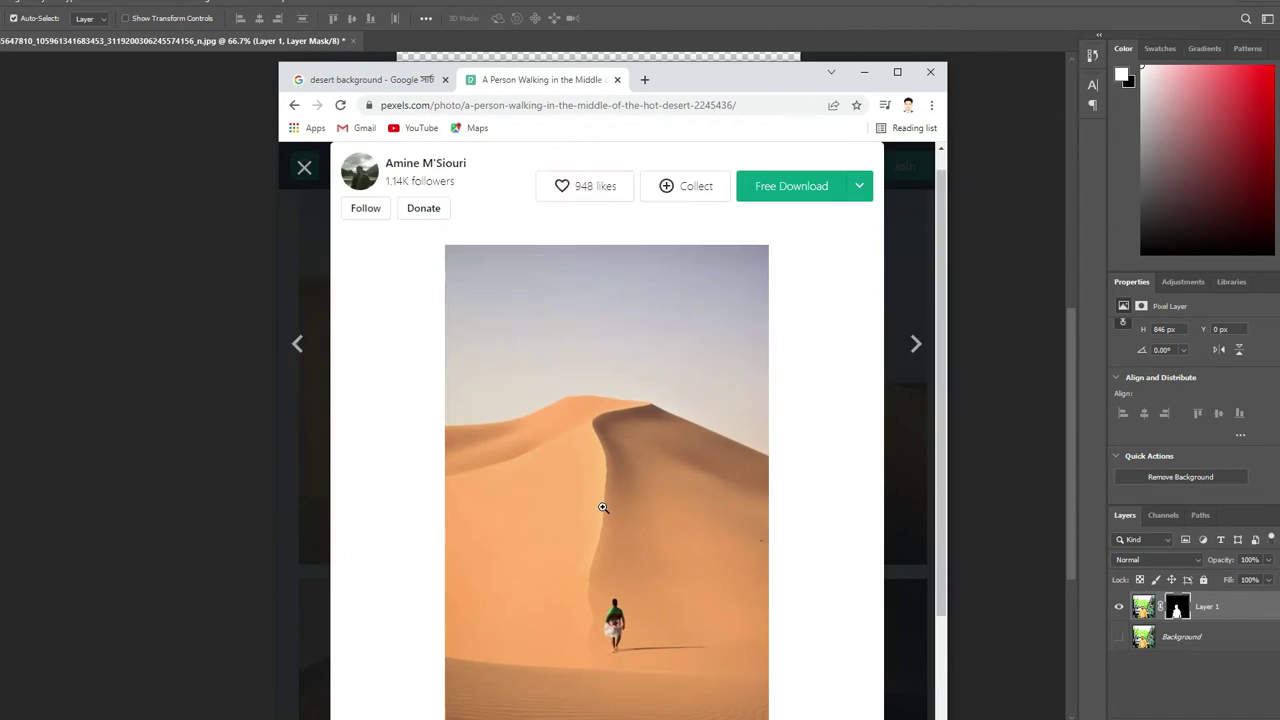
{"action": "scroll", "coordinate": [574, 300], "scroll_direction": "down", "scroll_amount": 5}
{"action": "right_click", "coordinate": [546, 222]}
{"action": "left_click", "coordinate": [597, 375]}
{"action": "key", "text": "Return"}
From the similar photos, open the picture of a woman in an abaya walking on the desert and save it
{"action": "scroll", "coordinate": [590, 425], "scroll_direction": "down", "scroll_amount": 5}
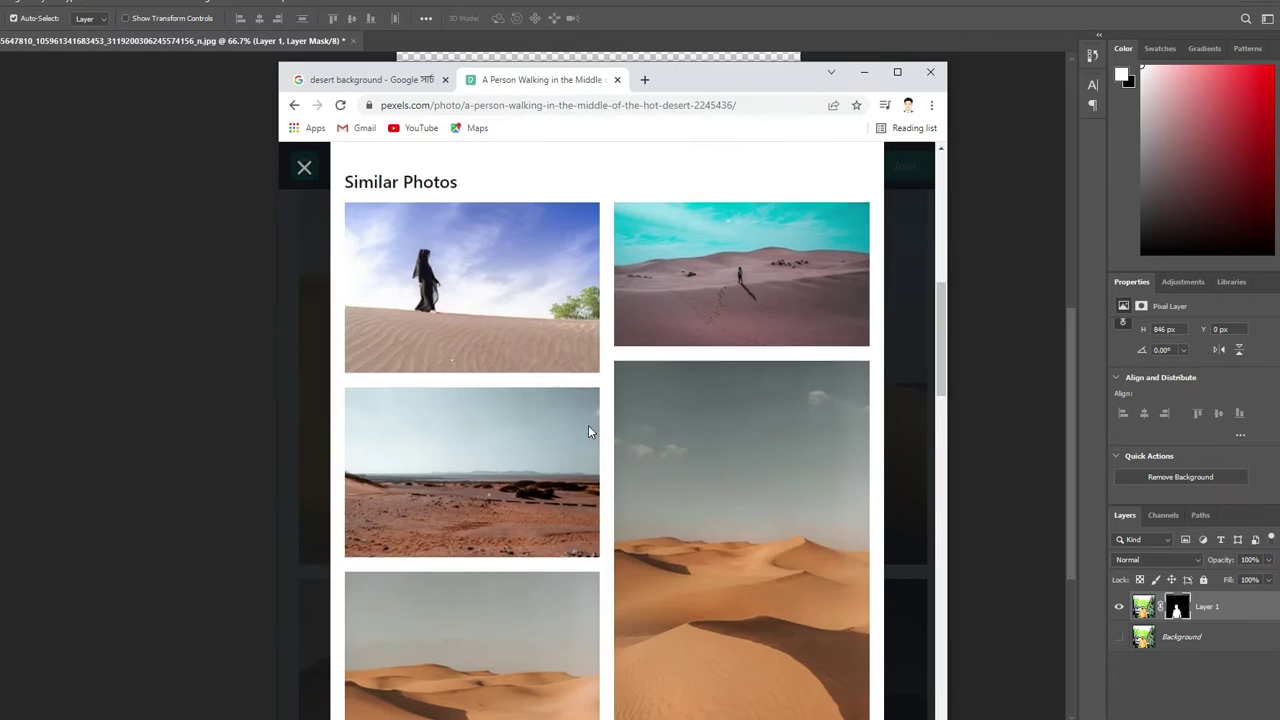
{"action": "left_click", "coordinate": [556, 335]}
{"action": "right_click", "coordinate": [560, 380]}
{"action": "left_click", "coordinate": [602, 531]}
{"action": "key", "text": "Return"}
Browse the similar desert photos and inspect the one of a person carrying baskets across a dune
{"action": "scroll", "coordinate": [574, 510], "scroll_direction": "down", "scroll_amount": 15}
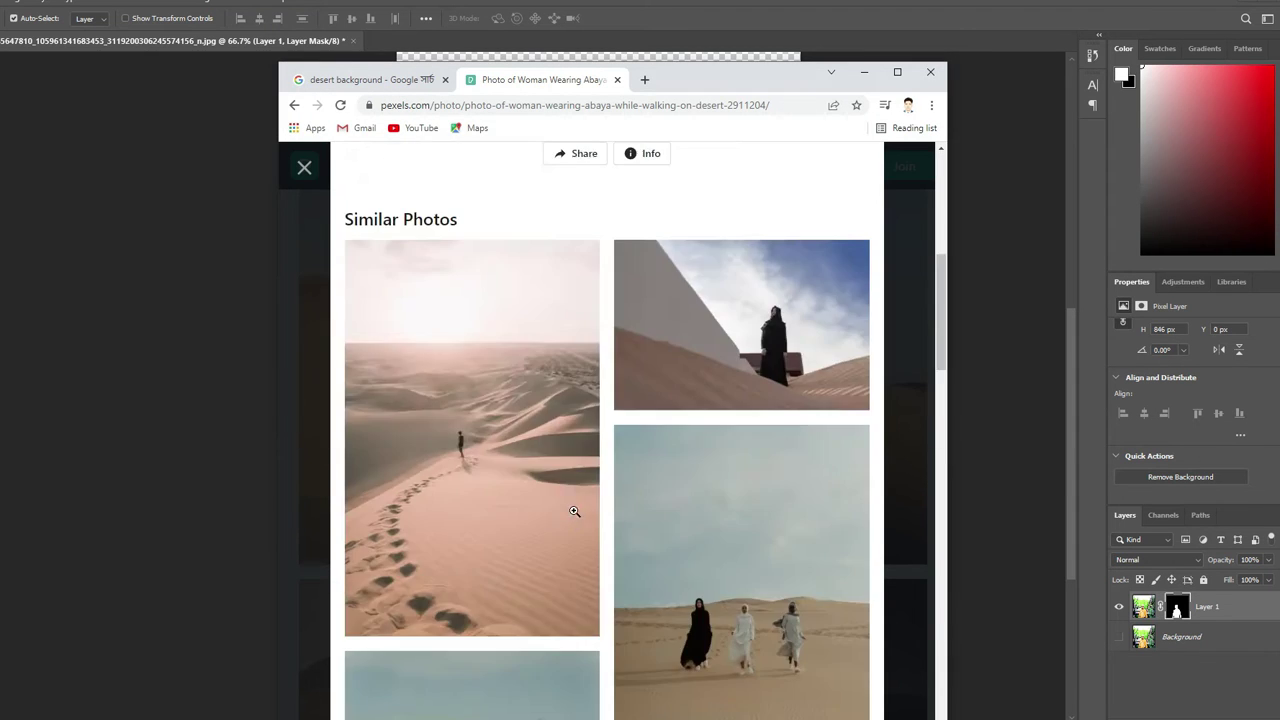
{"action": "scroll", "coordinate": [574, 519], "scroll_direction": "down", "scroll_amount": 10}
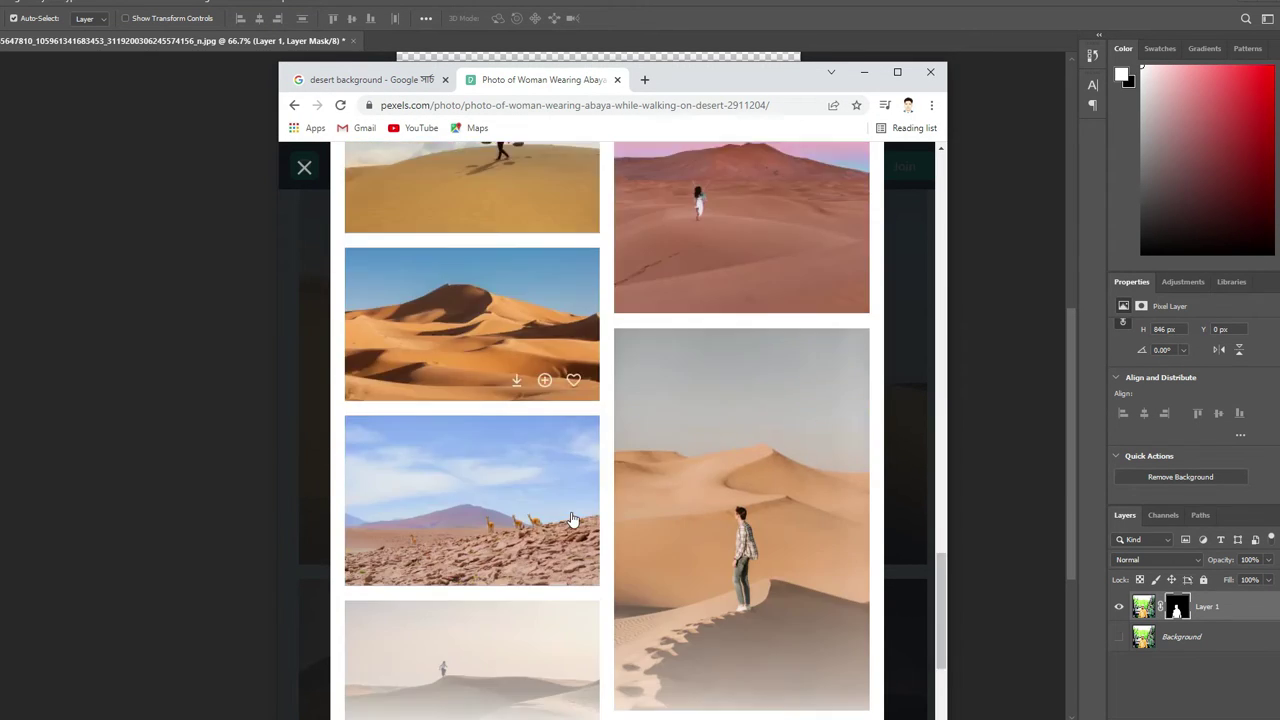
{"action": "scroll", "coordinate": [569, 523], "scroll_direction": "up", "scroll_amount": 5}
{"action": "left_click", "coordinate": [577, 325]}
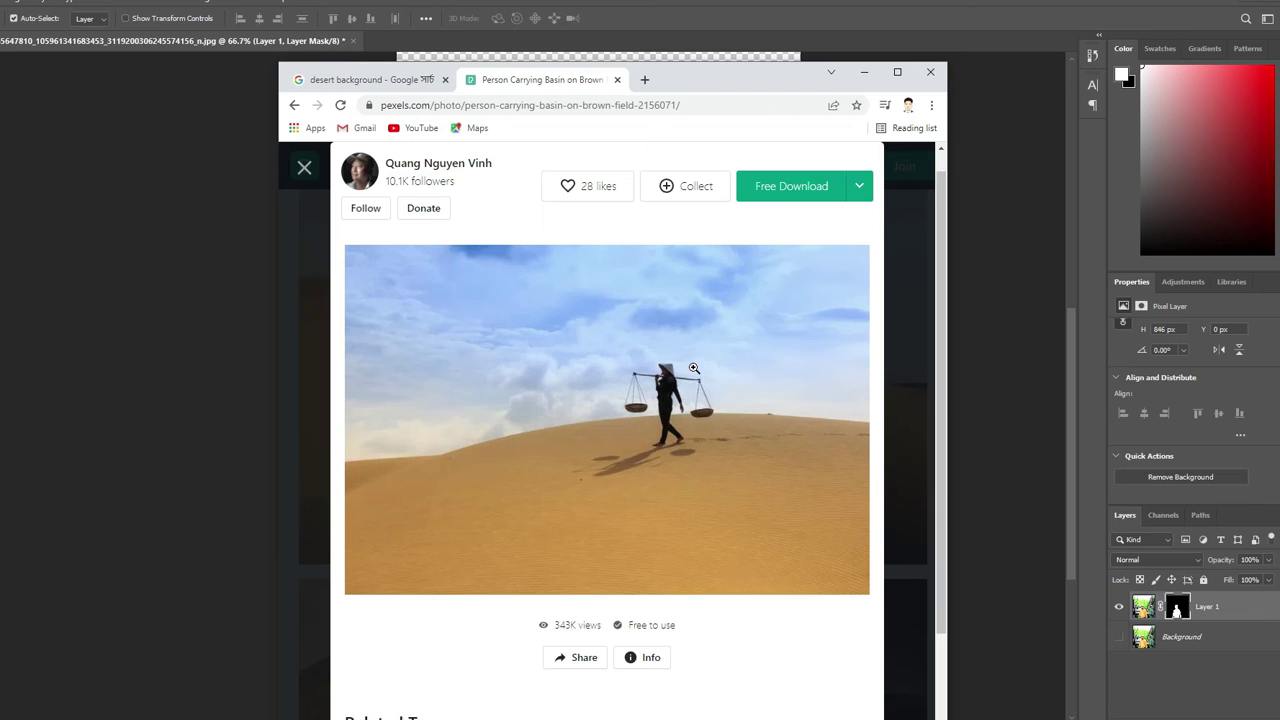
{"action": "left_click", "coordinate": [304, 170]}
{"action": "scroll", "coordinate": [540, 450], "scroll_direction": "down", "scroll_amount": 10}
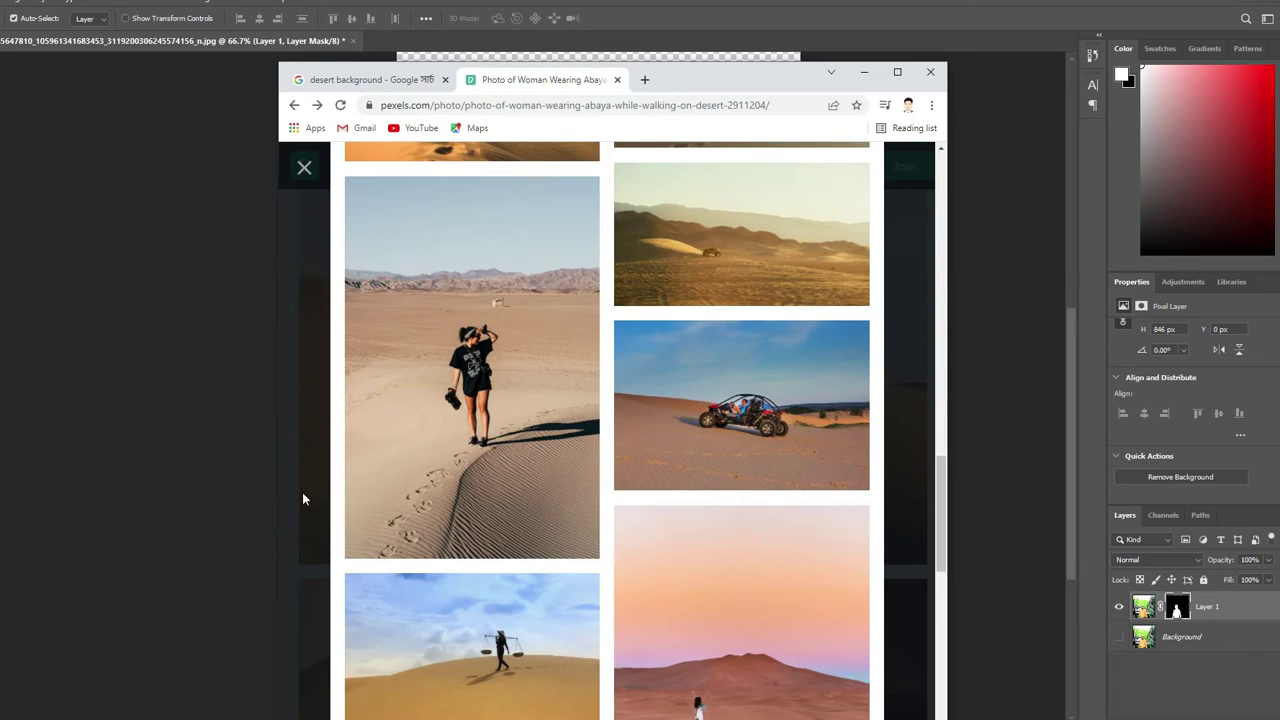
Open the photo of a desert with sand dunes under a blue sky and save the image
{"action": "left_click", "coordinate": [521, 441]}
{"action": "right_click", "coordinate": [622, 400]}
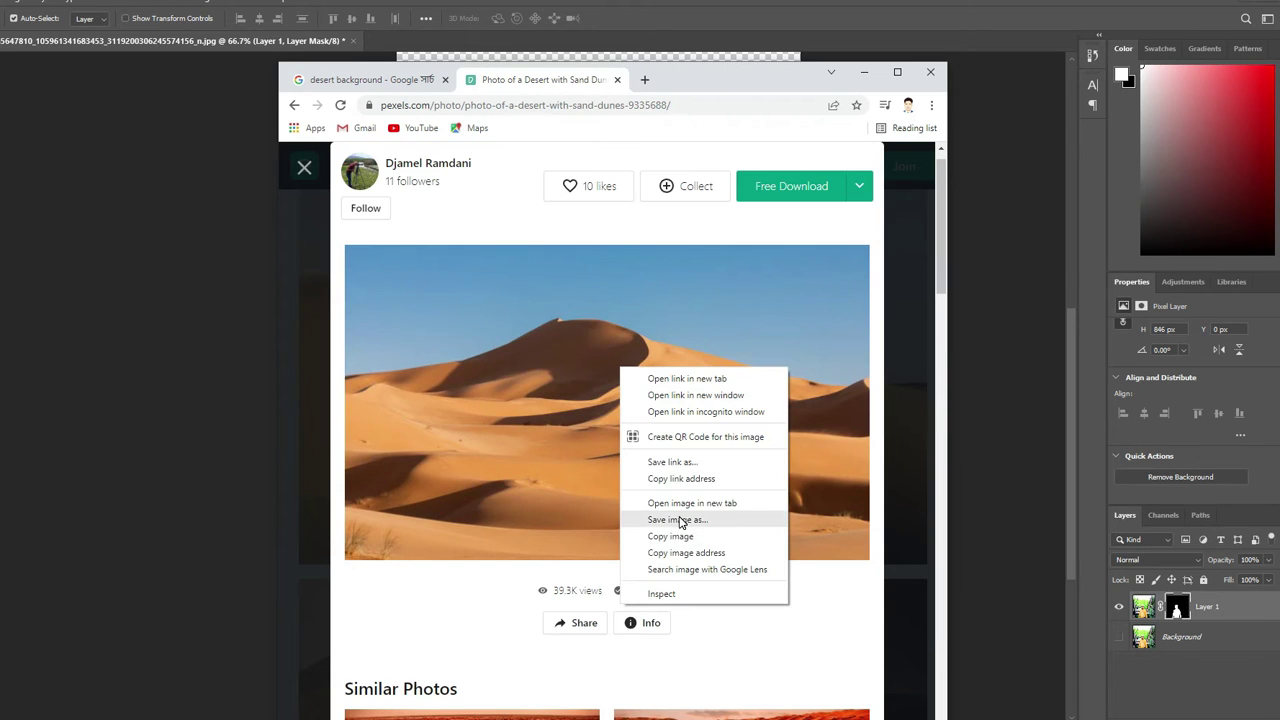
{"action": "left_click", "coordinate": [683, 517]}
{"action": "left_click", "coordinate": [847, 426]}
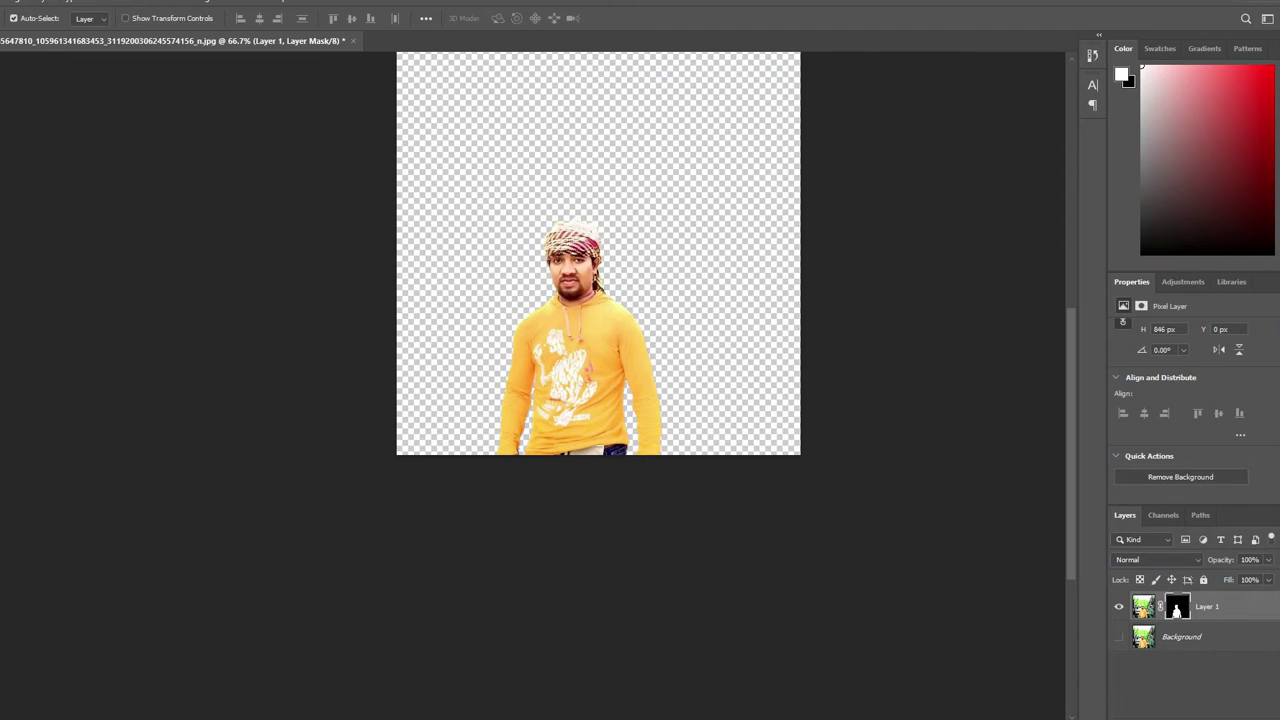
Switch back to Photoshop and open the saved desert image pexels-photo-9335688.jpeg
{"action": "left_click", "coordinate": [22, 5]}
{"action": "left_click", "coordinate": [30, 26]}
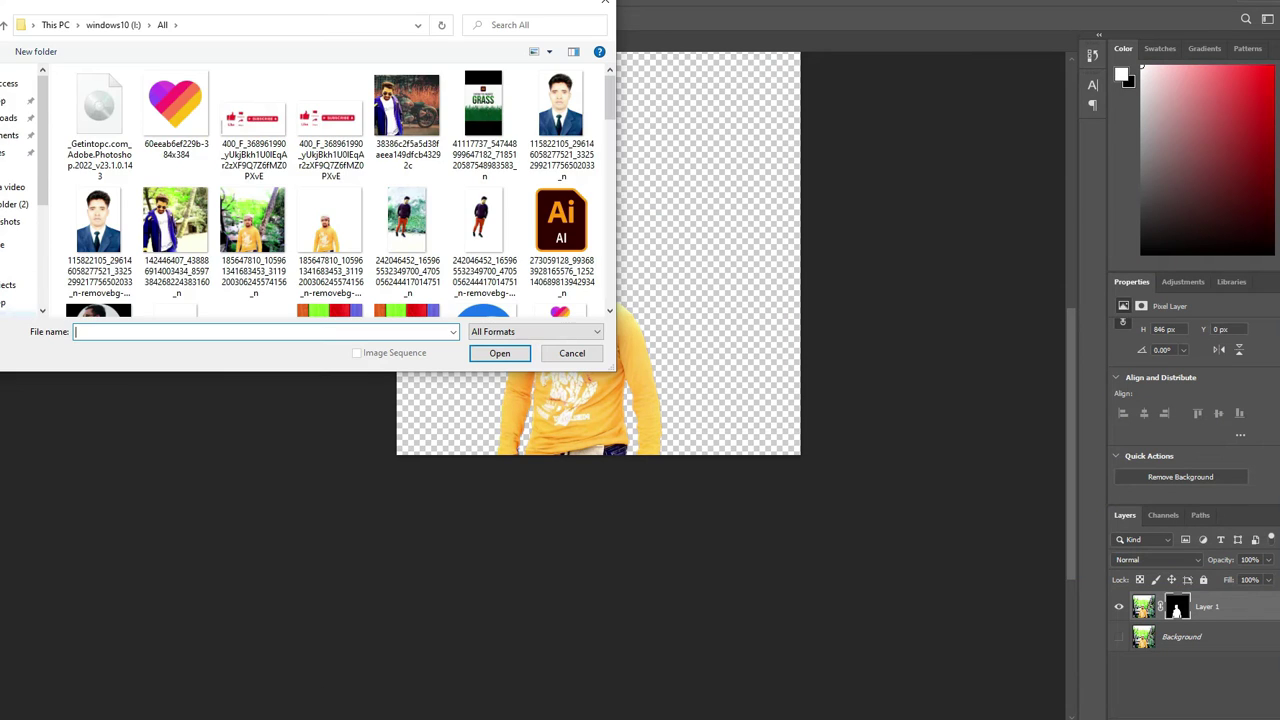
{"action": "left_click", "coordinate": [165, 271]}
{"action": "left_click", "coordinate": [499, 353]}
In the portrait document, mask out the leftover pixels along the headscarf's top edge and the blue patch beside the sleeve cuff
{"action": "left_click", "coordinate": [262, 41]}
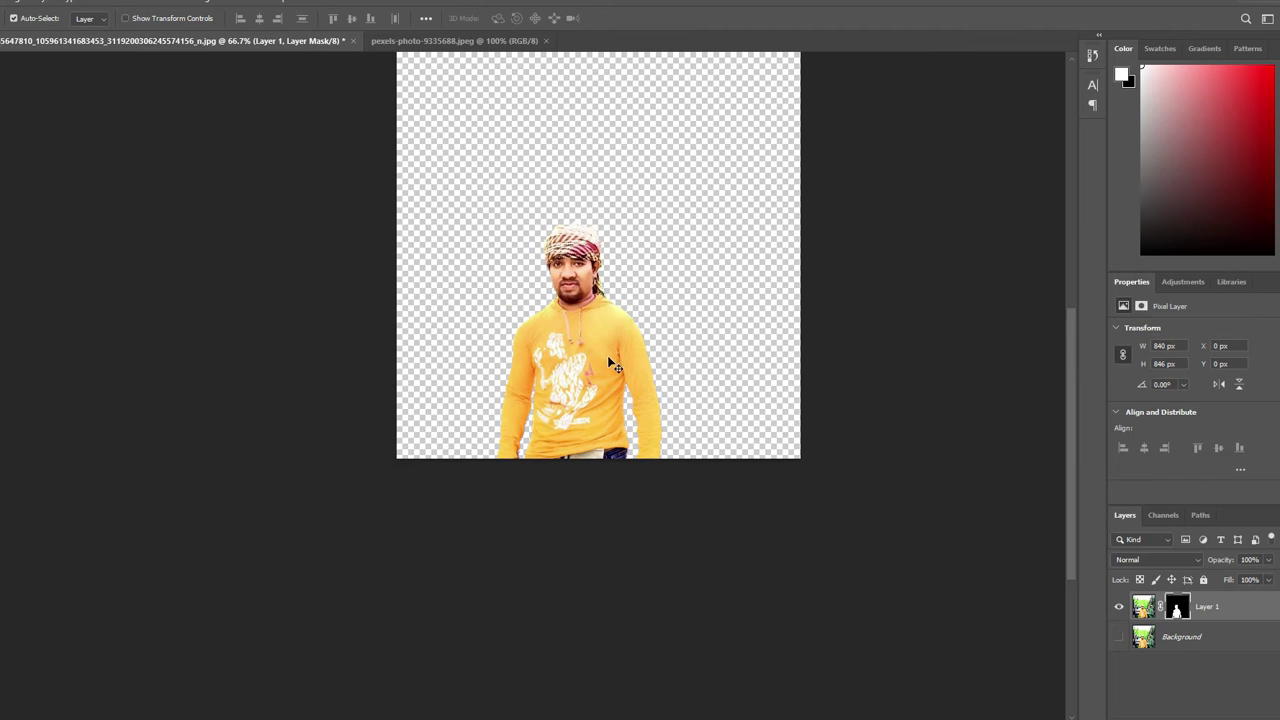
{"action": "key", "text": "ctrl+plus"}
{"action": "key", "text": "ctrl+plus"}
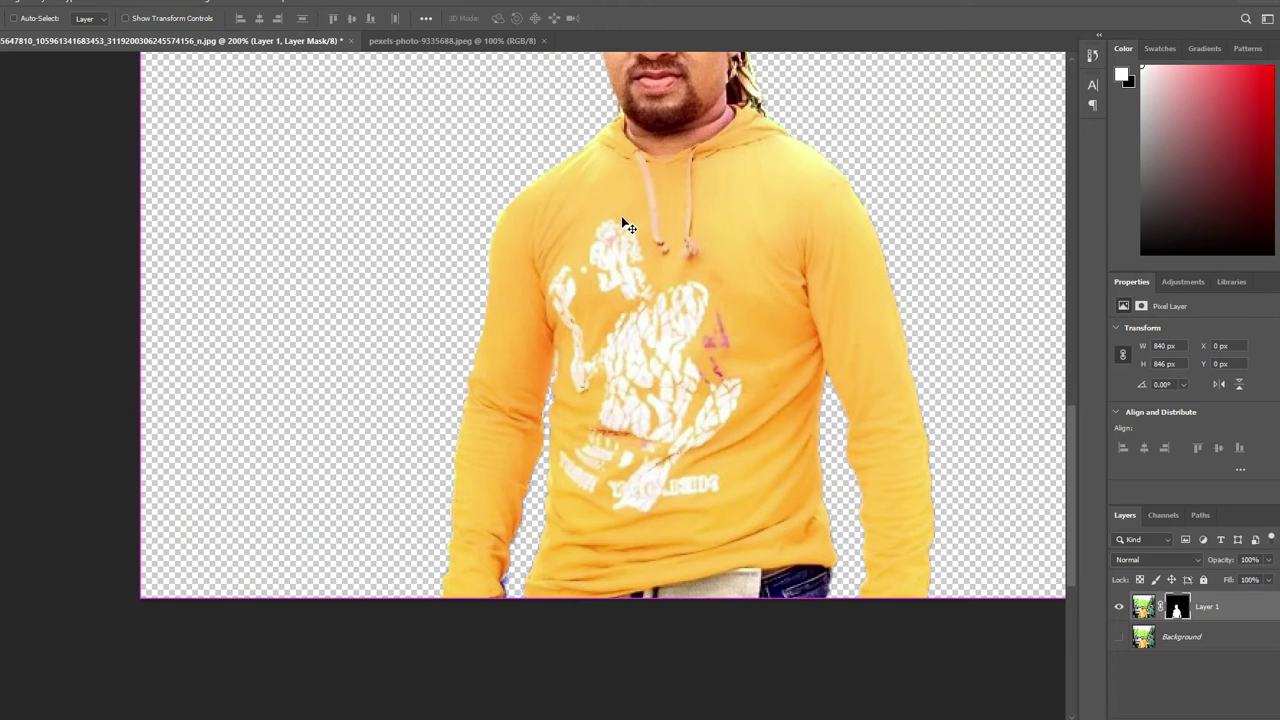
{"action": "scroll", "coordinate": [760, 265], "scroll_direction": "left", "scroll_amount": 3}
{"action": "scroll", "coordinate": [894, 300], "scroll_direction": "up", "scroll_amount": 5}
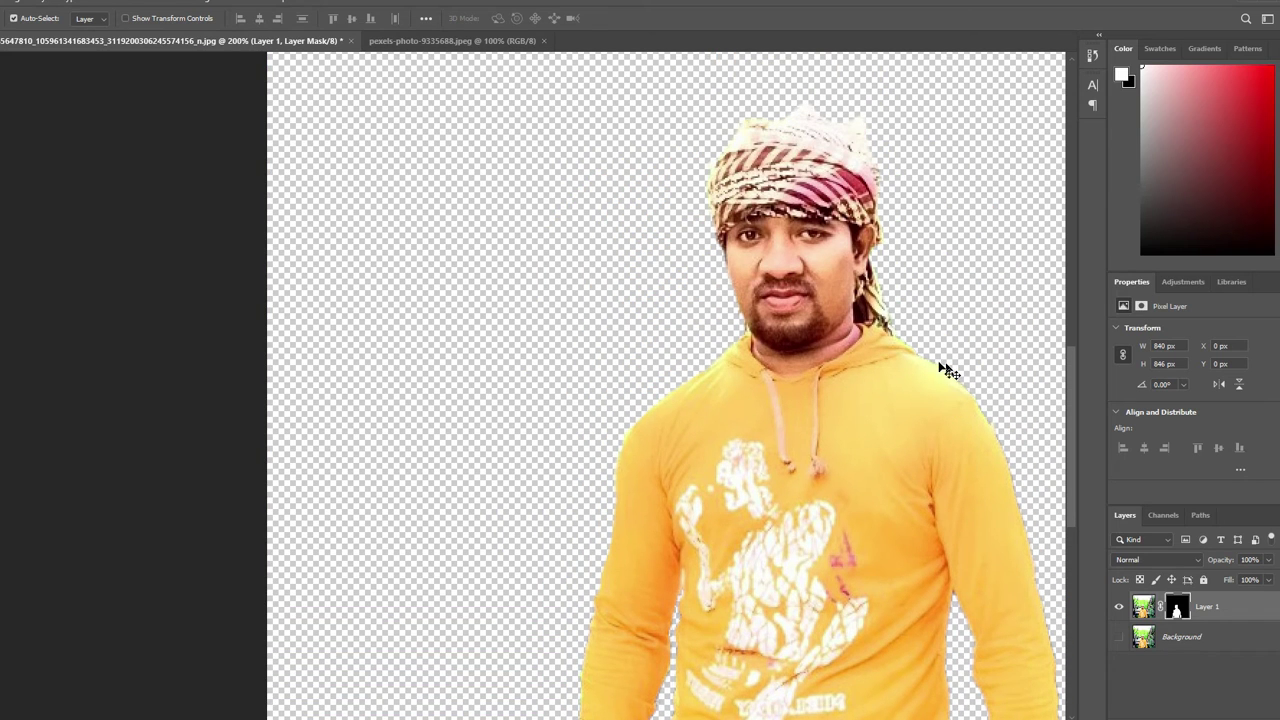
{"action": "key", "text": "b"}
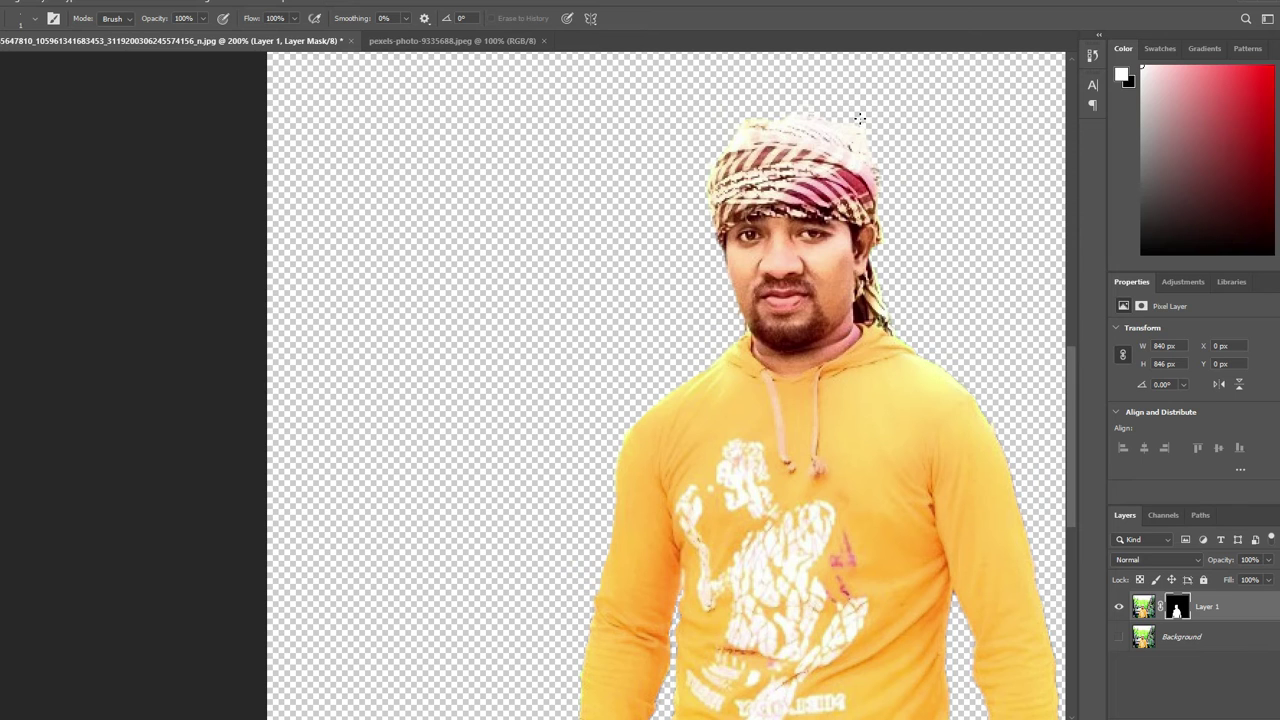
{"action": "scroll", "coordinate": [441, 452], "scroll_direction": "down", "scroll_amount": 5}
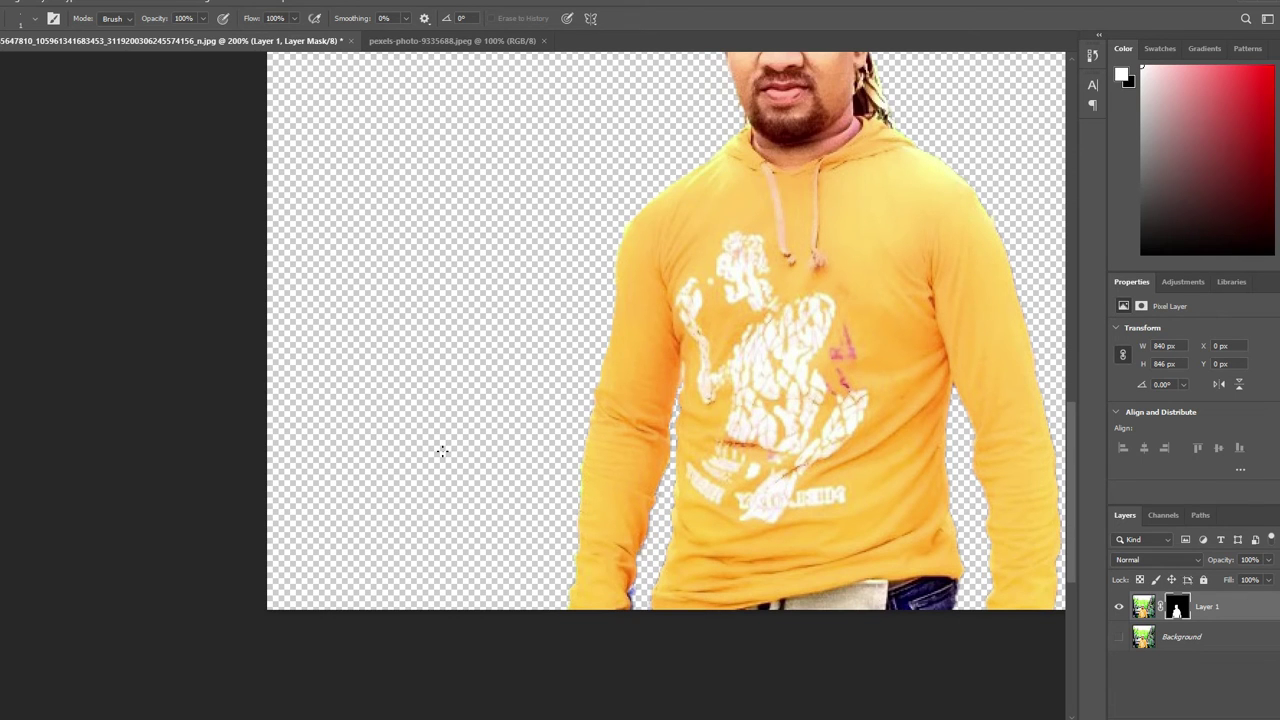
{"action": "key", "text": "ctrl+plus"}
{"action": "scroll", "coordinate": [687, 585], "scroll_direction": "right", "scroll_amount": 5}
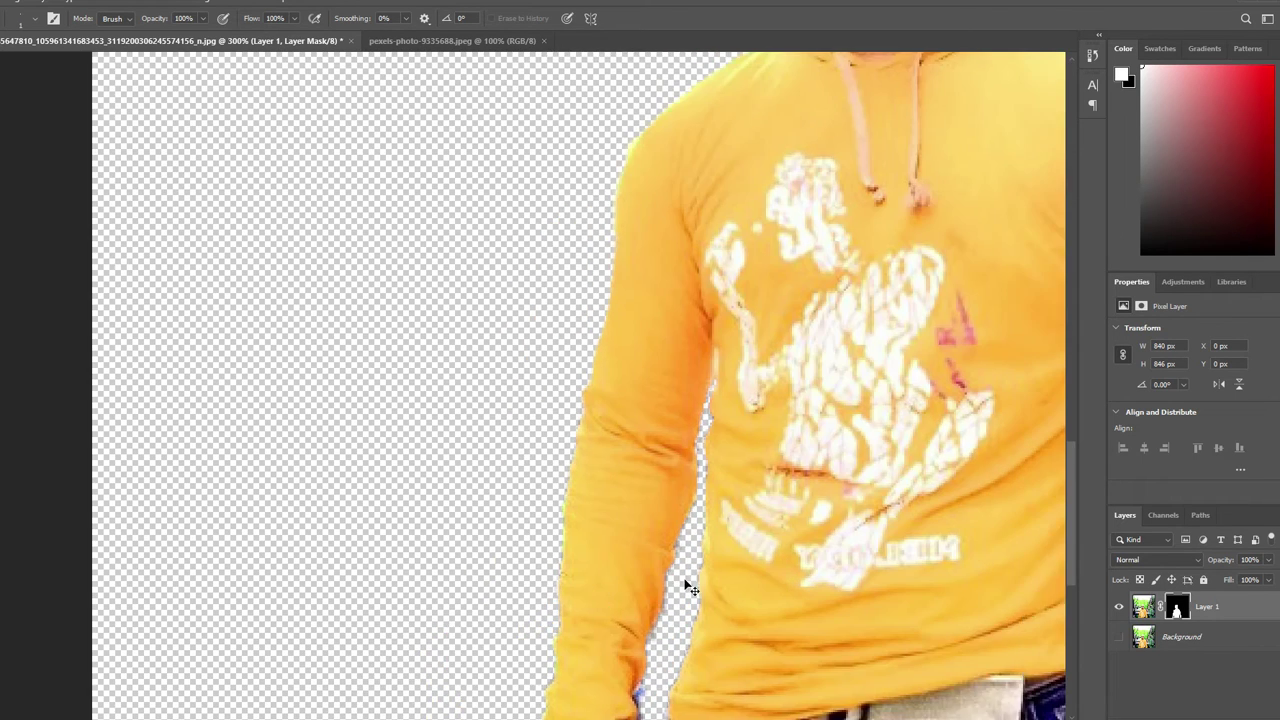
{"action": "left_click_drag", "start_coordinate": [1073, 506], "coordinate": [1074, 562]}
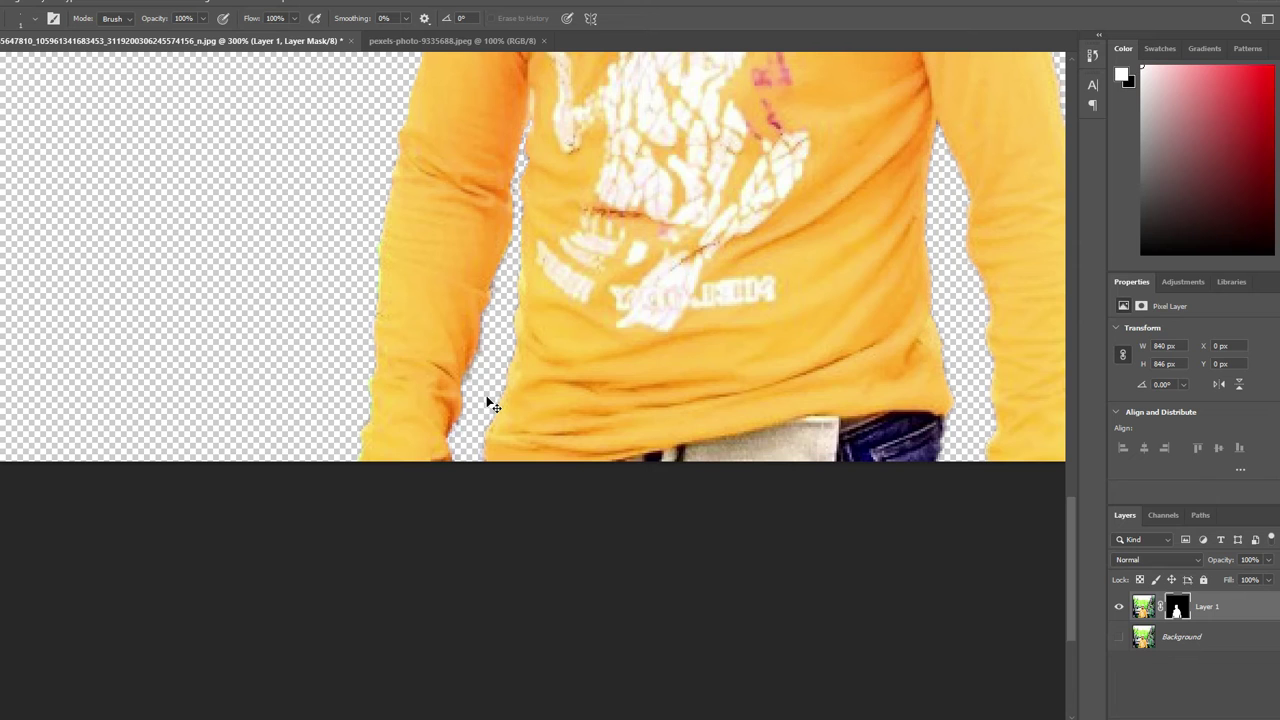
Move the cutout man from the portrait document into pexels-photo-9335688.jpeg
{"action": "scroll", "coordinate": [490, 403], "scroll_direction": "down", "scroll_amount": 4}
{"action": "key", "text": "v"}
{"action": "left_click_drag", "start_coordinate": [535, 315], "coordinate": [567, 397]}
Scale the cutout man to 34.46% and place him near the middle of the desert, standing at the lower image edge
{"action": "key", "text": "ctrl+t"}
{"action": "left_click_drag", "start_coordinate": [893, 595], "coordinate": [527, 281]}
{"action": "left_click_drag", "start_coordinate": [449, 265], "coordinate": [549, 452]}
{"action": "left_click_drag", "start_coordinate": [630, 471], "coordinate": [645, 487]}
{"action": "left_click_drag", "start_coordinate": [575, 441], "coordinate": [568, 418]}
{"action": "left_click_drag", "start_coordinate": [553, 293], "coordinate": [553, 252]}
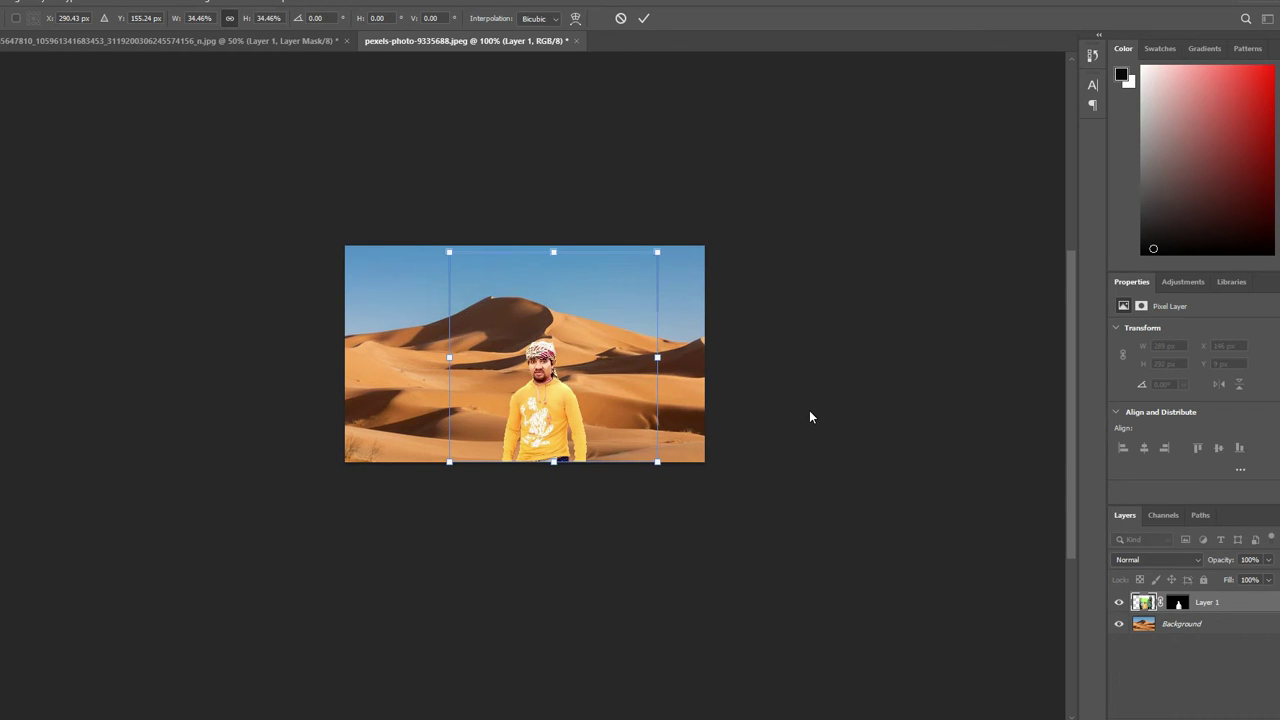
{"action": "left_click", "coordinate": [644, 18]}
{"action": "left_click", "coordinate": [645, 19]}
Crop both sides of the desert composite to an upright frame around the man
{"action": "key", "text": "c"}
{"action": "left_click_drag", "start_coordinate": [346, 361], "coordinate": [404, 361]}
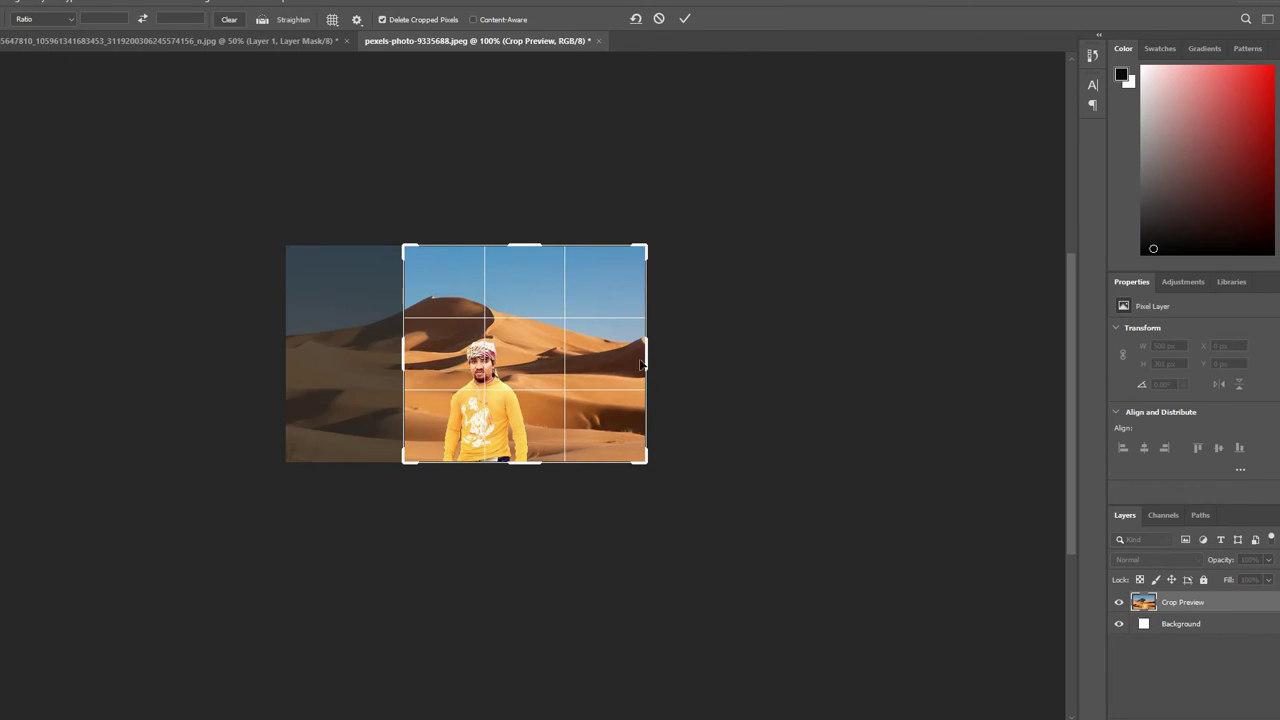
{"action": "left_click_drag", "start_coordinate": [641, 365], "coordinate": [646, 367]}
{"action": "left_click", "coordinate": [685, 19]}
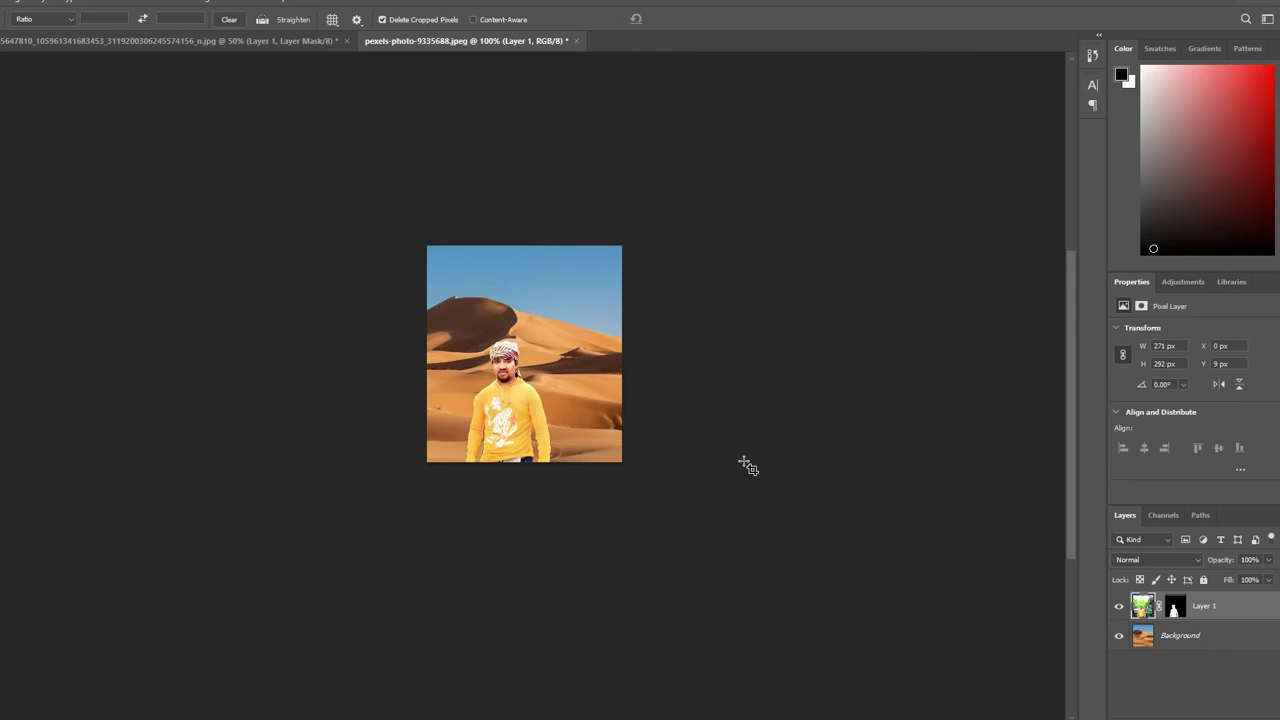
{"action": "key", "text": "ctrl+plus"}
{"action": "key", "text": "ctrl+plus"}
{"action": "key", "text": "ctrl+plus"}
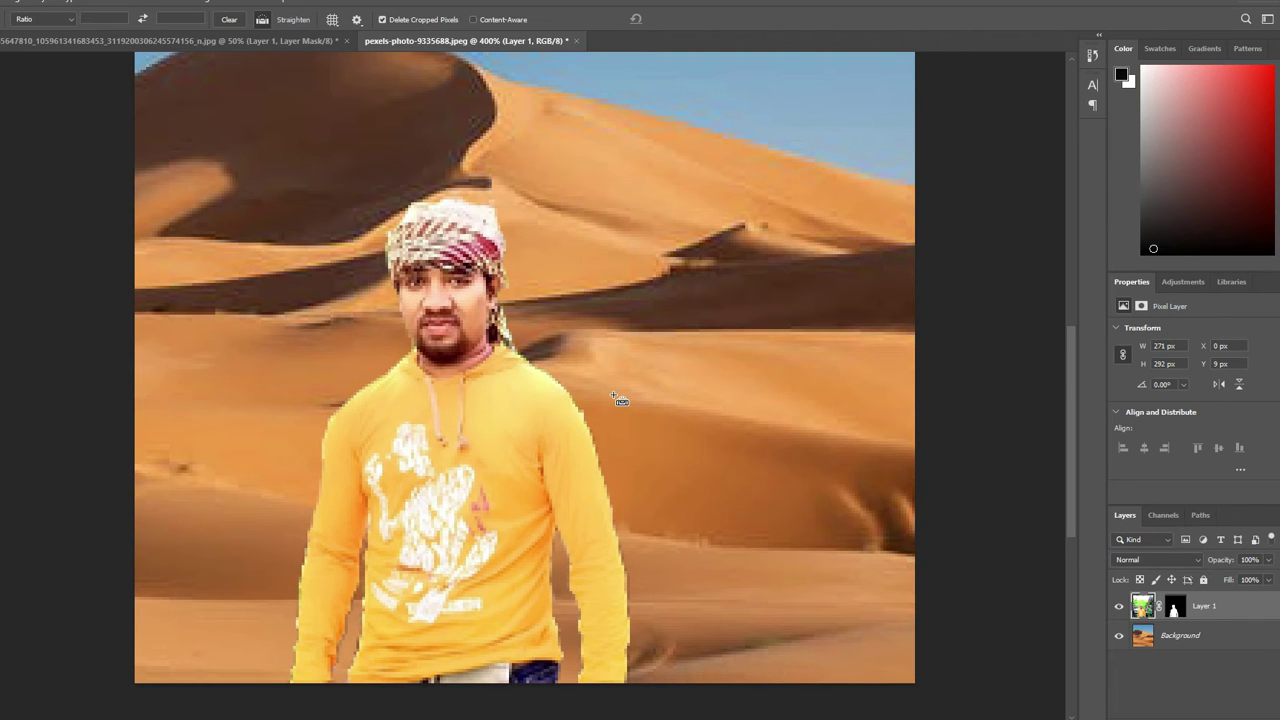
{"action": "key", "text": "ctrl+minus"}
{"action": "key", "text": "ctrl+minus"}
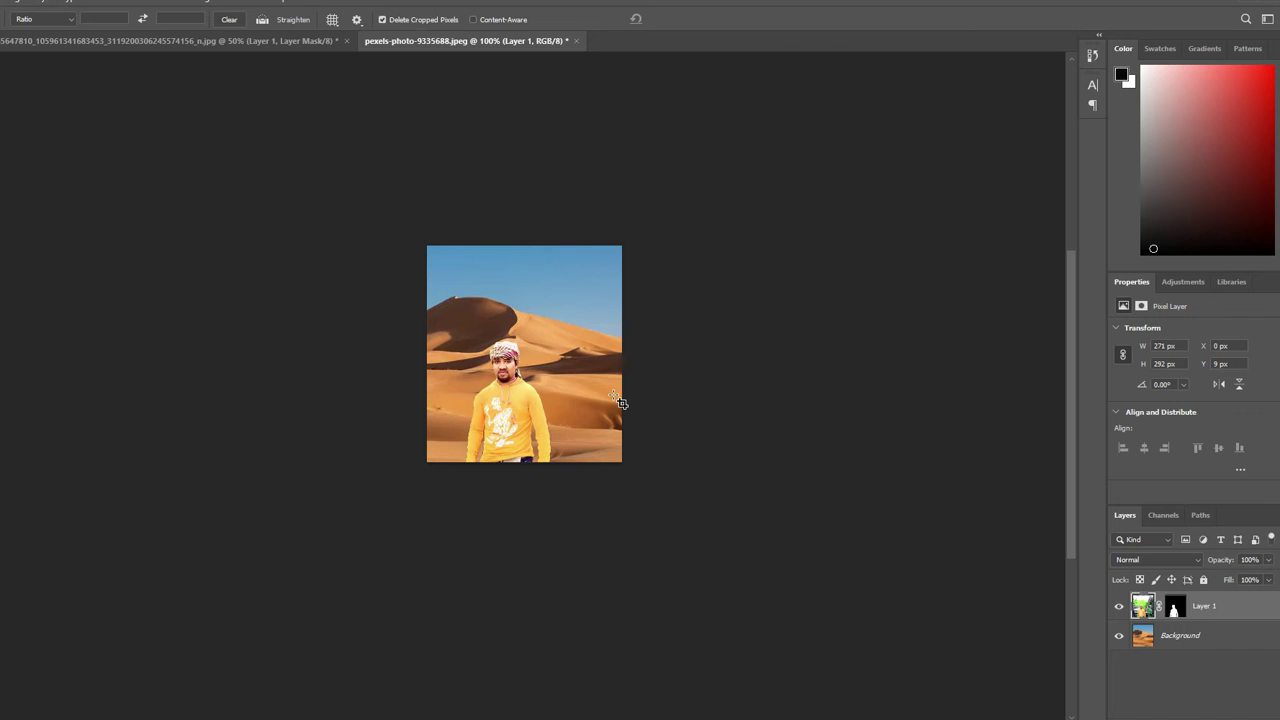
{"action": "left_click_drag", "start_coordinate": [504, 411], "coordinate": [597, 446]}
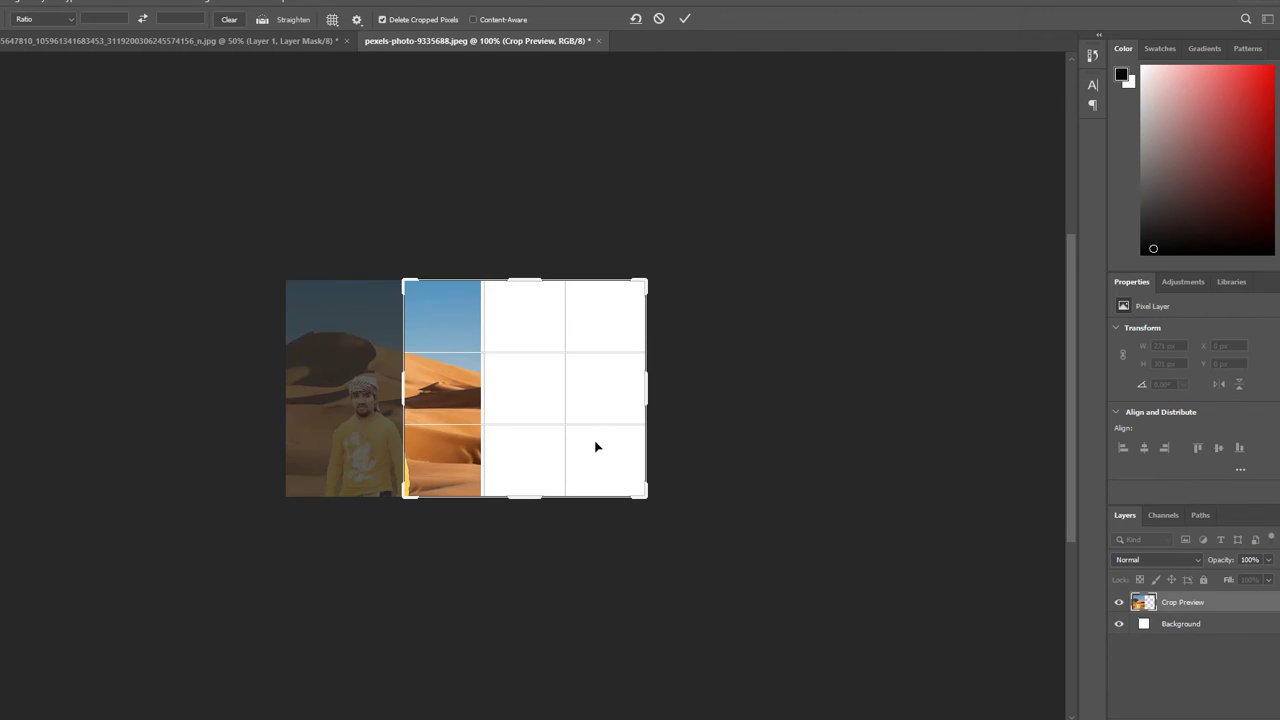
{"action": "key", "text": "v"}
{"action": "left_click_drag", "start_coordinate": [425, 334], "coordinate": [506, 350]}
{"action": "key", "text": "ctrl+z"}
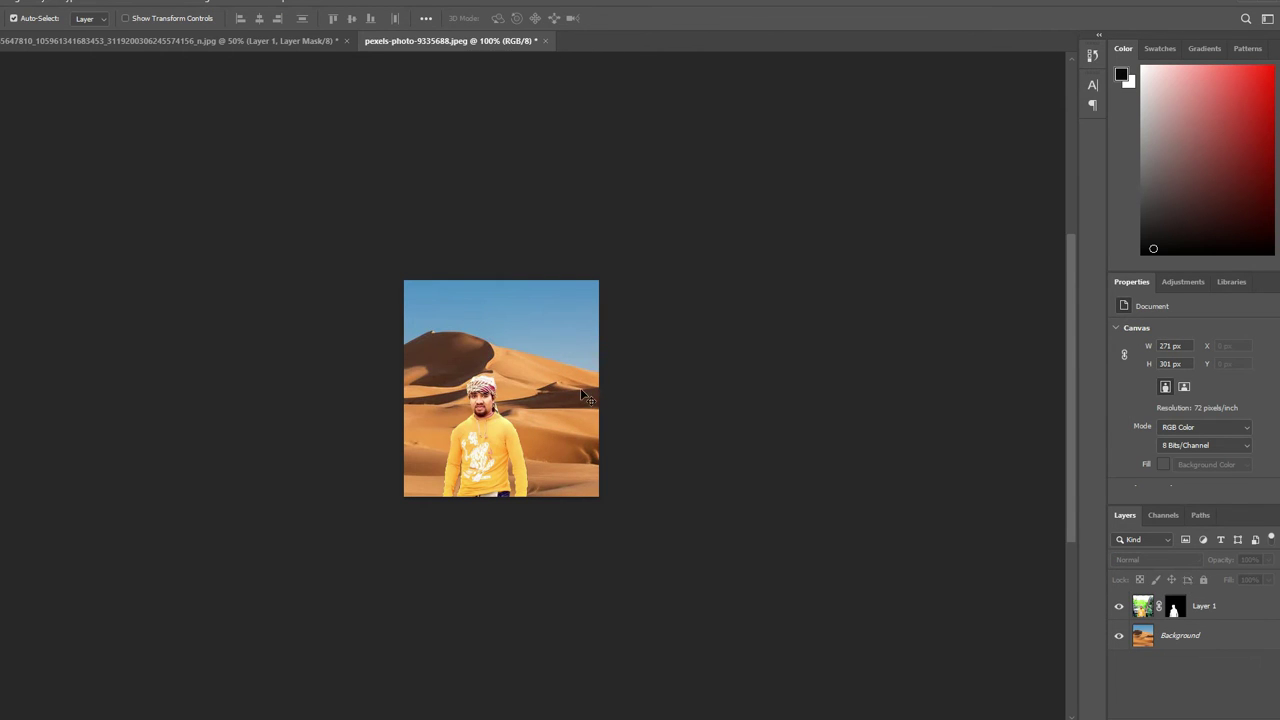
{"action": "scroll", "coordinate": [637, 357], "scroll_direction": "down", "scroll_amount": 3}
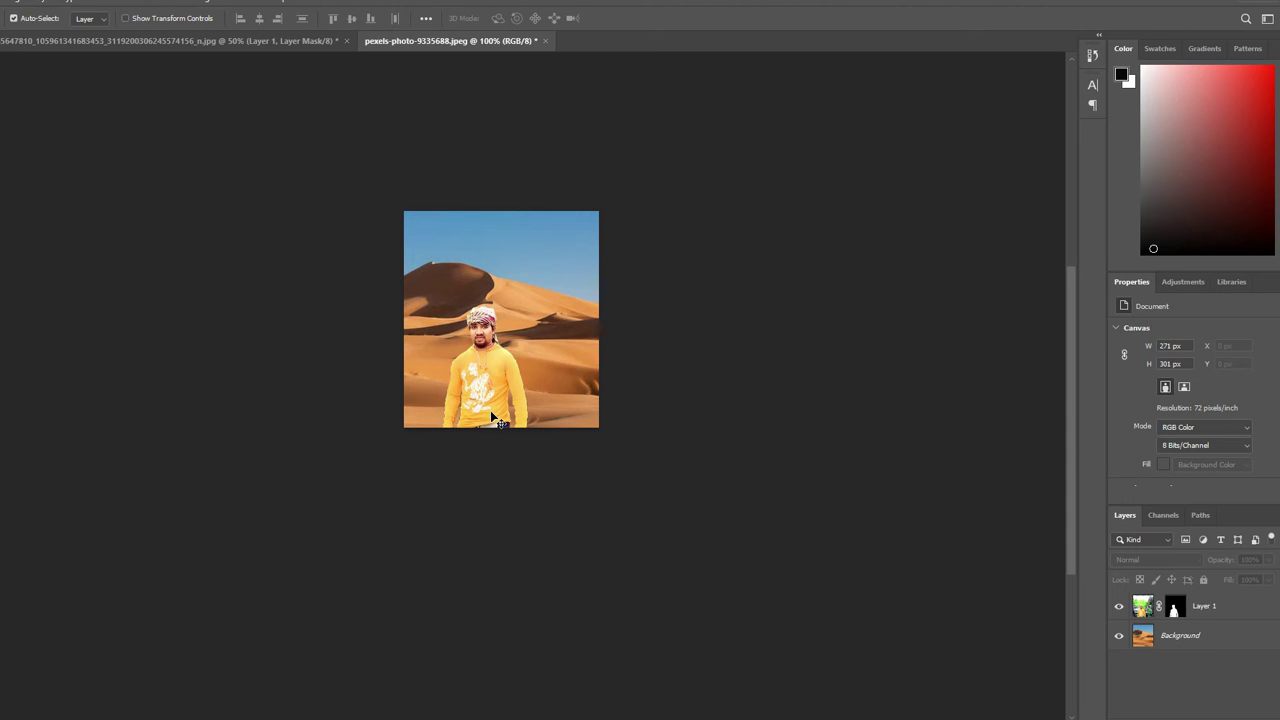
Switch to Chrome and look over the desert background image results before returning to Photoshop
{"action": "mouse_move", "coordinate": [338, 718]}
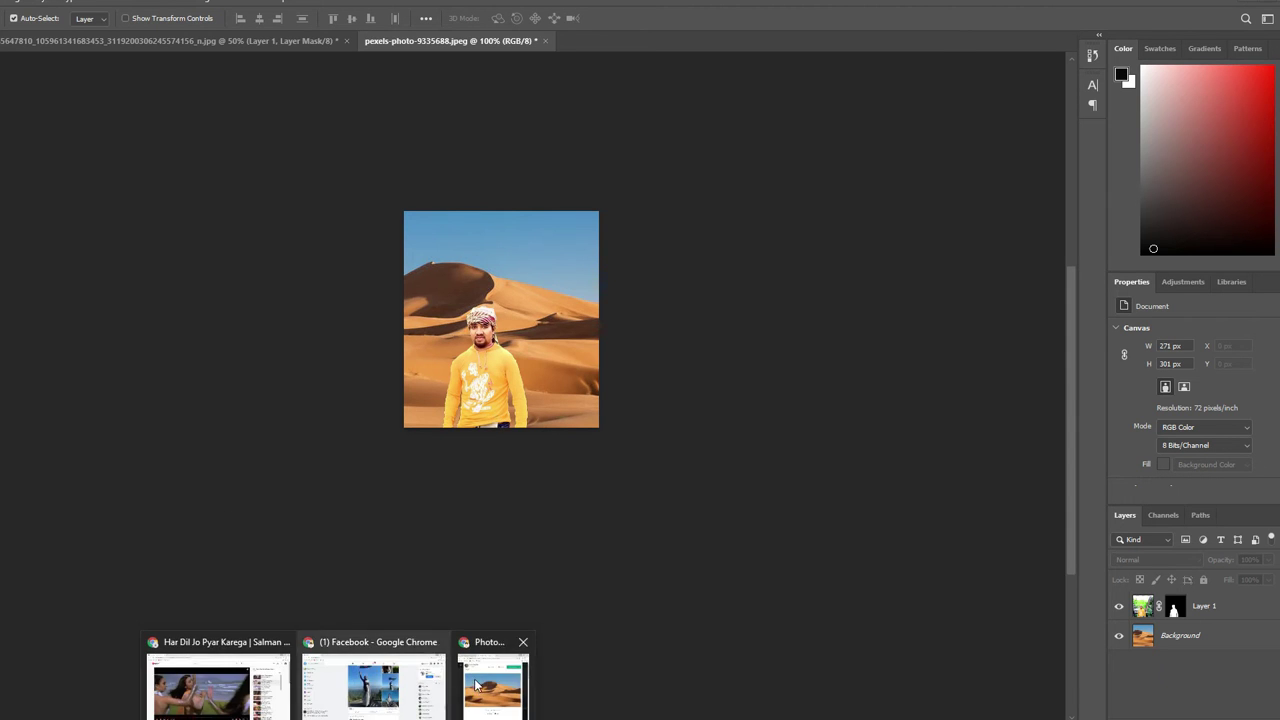
{"action": "left_click", "coordinate": [492, 688]}
{"action": "left_click", "coordinate": [290, 103]}
{"action": "left_click", "coordinate": [290, 103]}
{"action": "left_click", "coordinate": [304, 163]}
{"action": "left_click", "coordinate": [294, 105]}
{"action": "left_click", "coordinate": [294, 105]}
{"action": "left_click", "coordinate": [617, 79]}
{"action": "left_click", "coordinate": [897, 72]}
{"action": "left_click", "coordinate": [217, 84]}
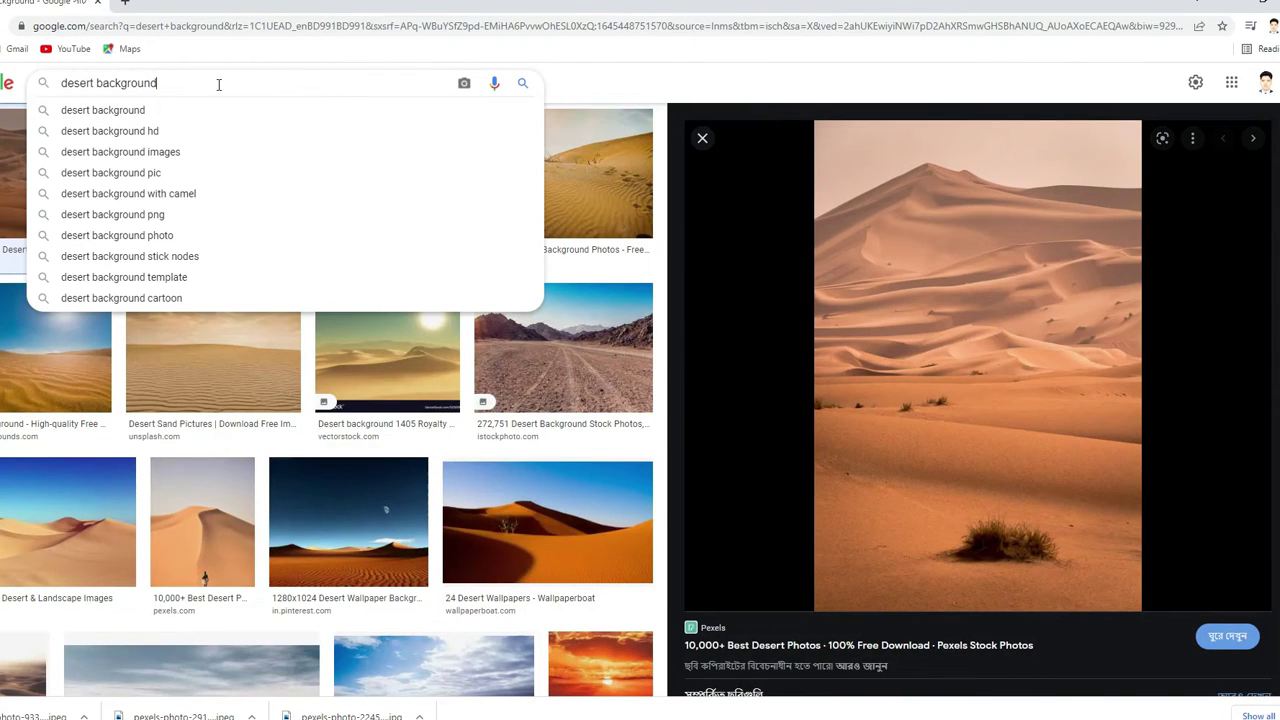
{"action": "left_click", "coordinate": [965, 385]}
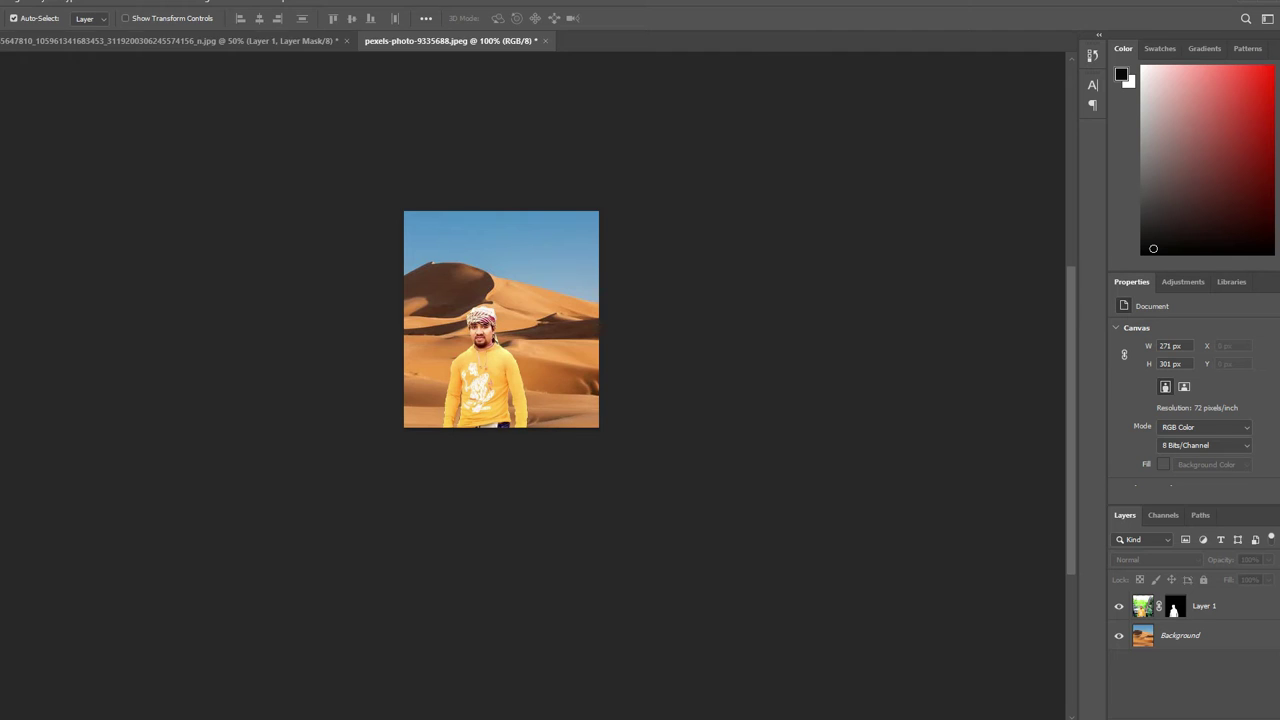
Open pexels-photo-2245436 and bring the cutout man from the portrait document into it
{"action": "key", "text": "ctrl+o"}
{"action": "left_click", "coordinate": [8, 83]}
{"action": "scroll", "coordinate": [240, 266], "scroll_direction": "down", "scroll_amount": 1}
{"action": "double_click", "coordinate": [160, 245]}
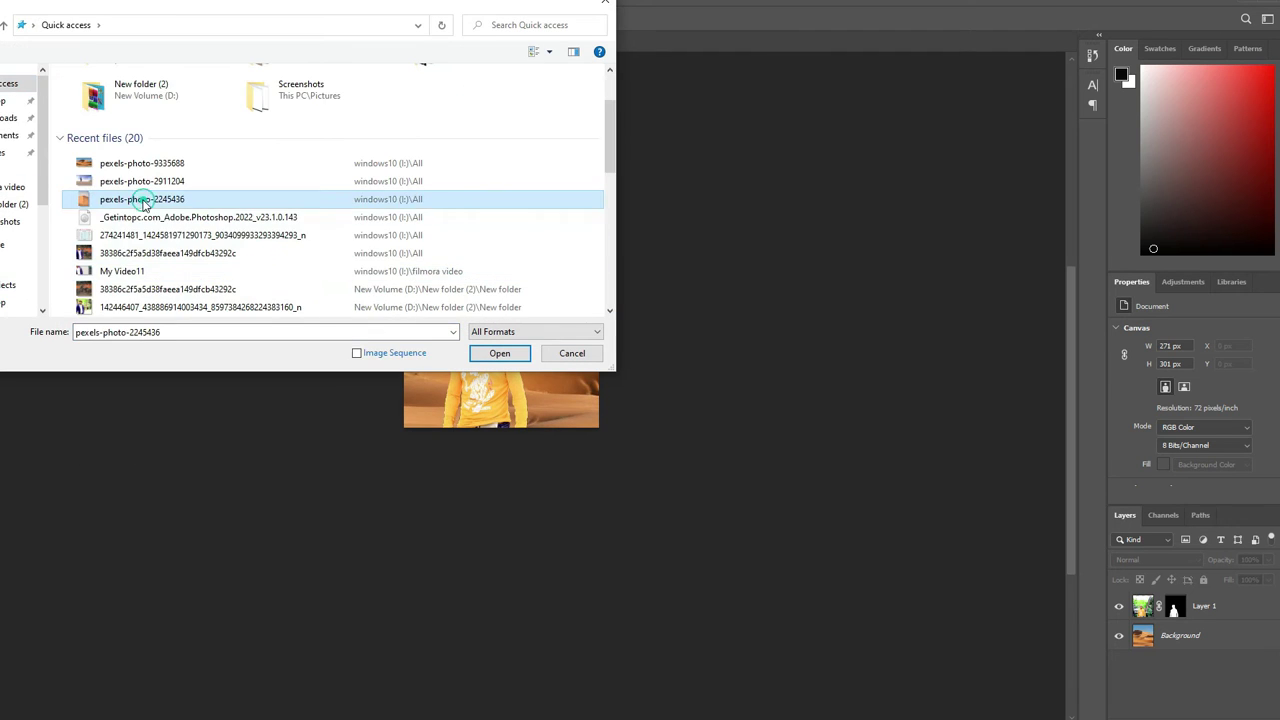
{"action": "left_click", "coordinate": [310, 41]}
{"action": "left_click_drag", "start_coordinate": [566, 303], "coordinate": [511, 443]}
Scale the cutout man down and stand him at the lower image edge, left of the walking figure
{"action": "key", "text": "ctrl+t"}
{"action": "left_click_drag", "start_coordinate": [826, 651], "coordinate": [540, 414]}
{"action": "left_click_drag", "start_coordinate": [428, 400], "coordinate": [495, 600]}
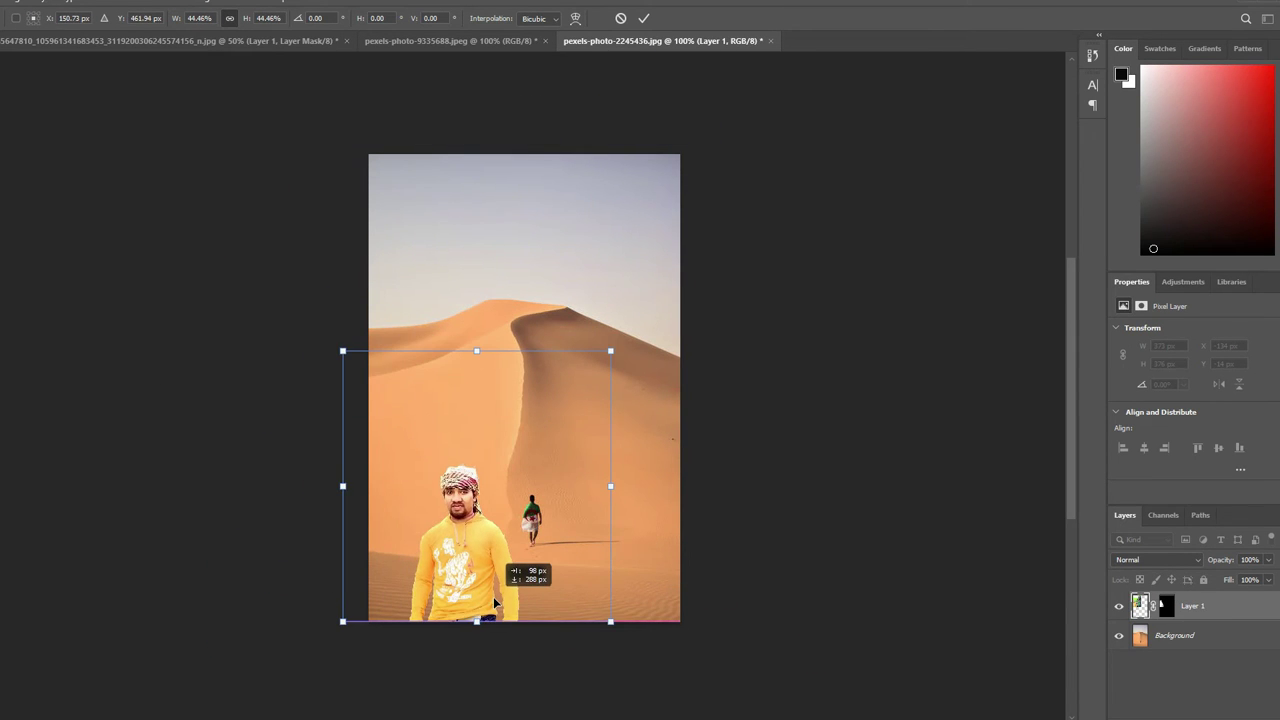
{"action": "left_click_drag", "start_coordinate": [612, 622], "coordinate": [547, 555]}
{"action": "left_click_drag", "start_coordinate": [449, 521], "coordinate": [478, 588]}
{"action": "key", "text": "Return"}
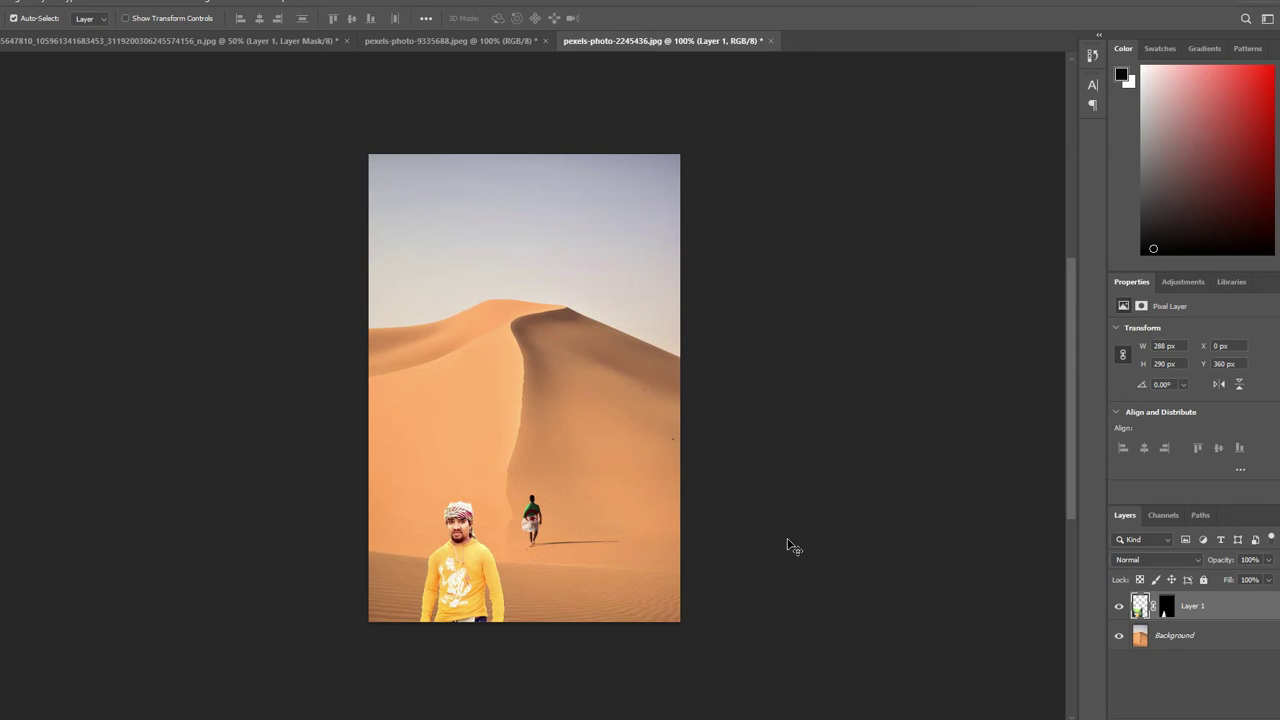
Enlarge the cutout man's layer to about 556 × 560 px so he covers the walking figure and stands at the lower image edge
{"action": "key", "text": "ctrl+plus"}
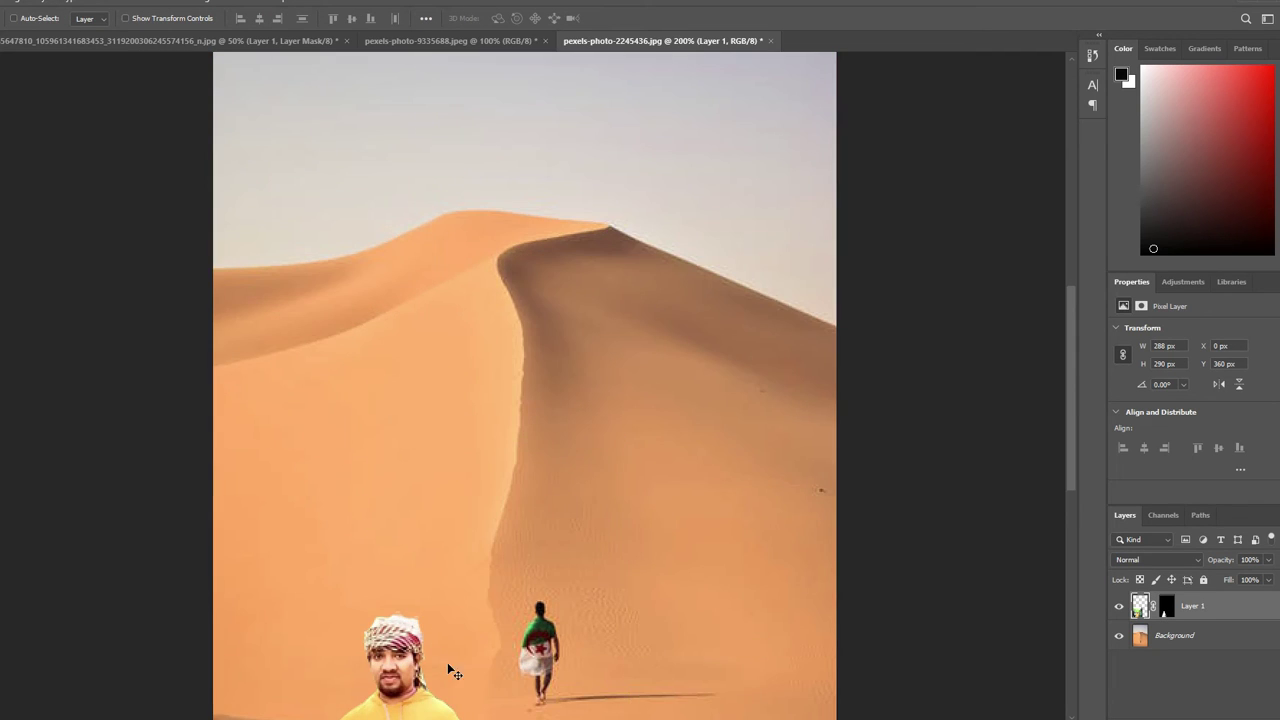
{"action": "left_click_drag", "start_coordinate": [447, 665], "coordinate": [309, 582]}
{"action": "left_click_drag", "start_coordinate": [1069, 508], "coordinate": [1067, 573]}
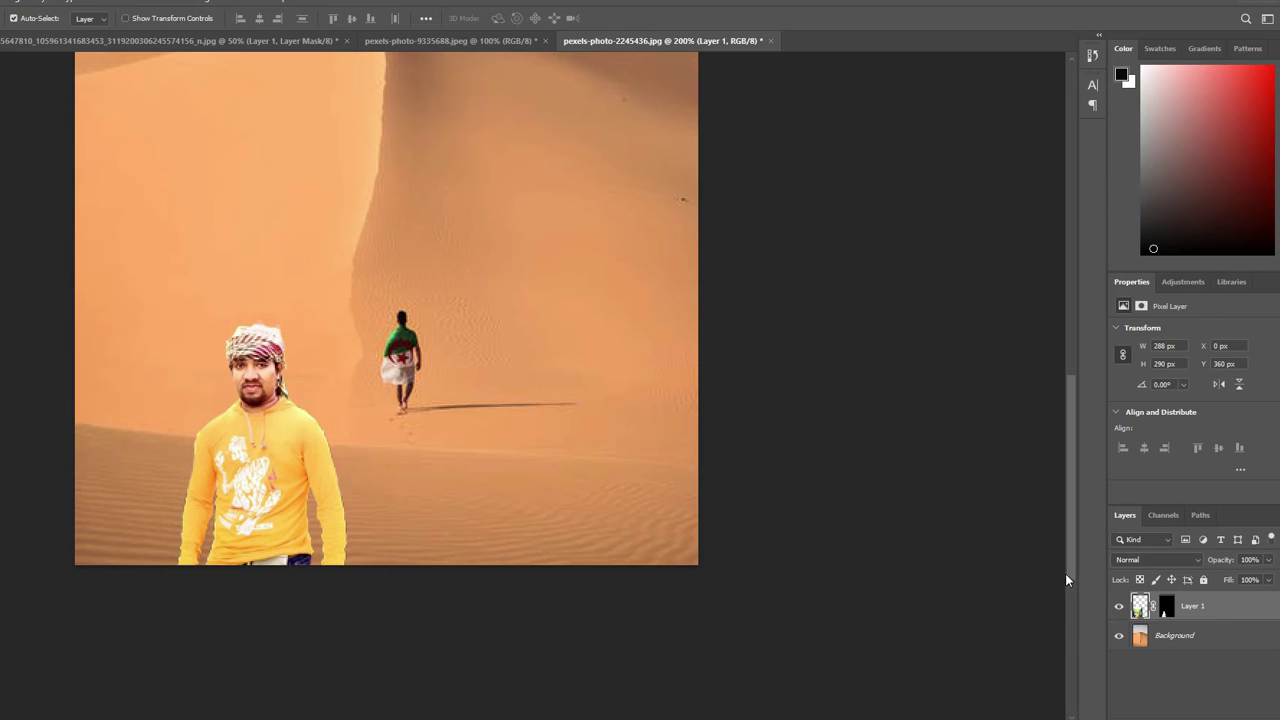
{"action": "key", "text": "ctrl+minus"}
{"action": "key", "text": "ctrl+minus"}
{"action": "mouse_move", "coordinate": [473, 446]}
{"action": "left_mouse_down"}
{"action": "mouse_move", "coordinate": [493, 332]}
{"action": "mouse_move", "coordinate": [480, 463]}
{"action": "mouse_move", "coordinate": [479, 449]}
{"action": "left_mouse_up"}
{"action": "key", "text": "ctrl+t"}
{"action": "left_click_drag", "start_coordinate": [455, 357], "coordinate": [490, 358]}
{"action": "mouse_move", "coordinate": [495, 192]}
{"action": "left_mouse_down"}
{"action": "mouse_move", "coordinate": [498, 160]}
{"action": "mouse_move", "coordinate": [497, 177]}
{"action": "left_mouse_up"}
{"action": "left_click", "coordinate": [643, 18]}
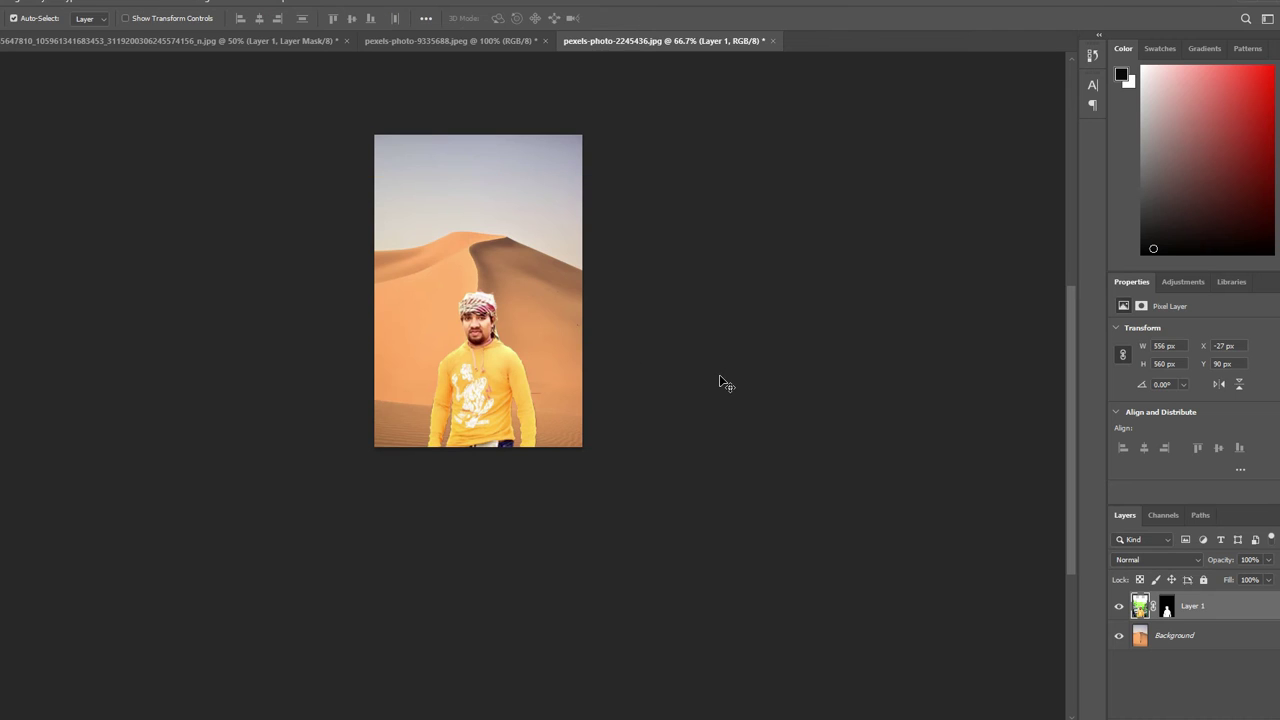
{"action": "key", "text": "ctrl+plus"}
{"action": "key", "text": "ctrl+plus"}
{"action": "key", "text": "ctrl+plus"}
{"action": "scroll", "coordinate": [480, 321], "scroll_direction": "up", "scroll_amount": 2}
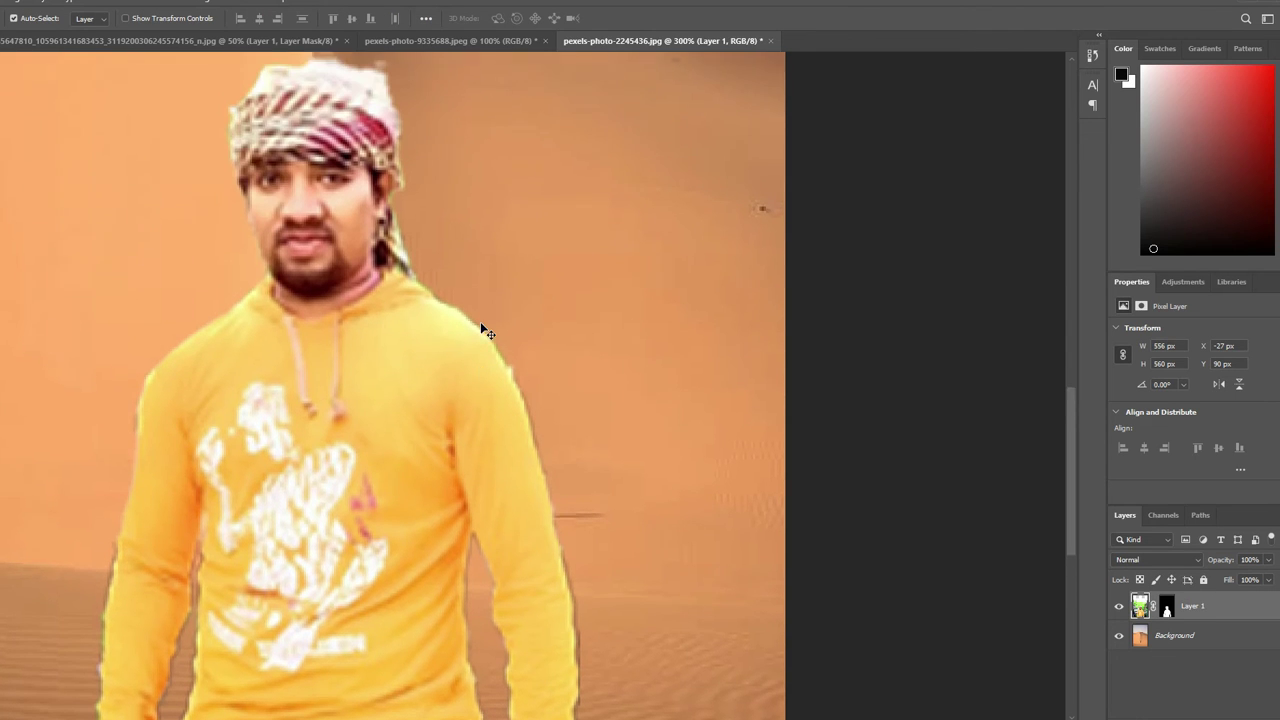
{"action": "key", "text": "ctrl+minus"}
{"action": "key", "text": "ctrl+minus"}
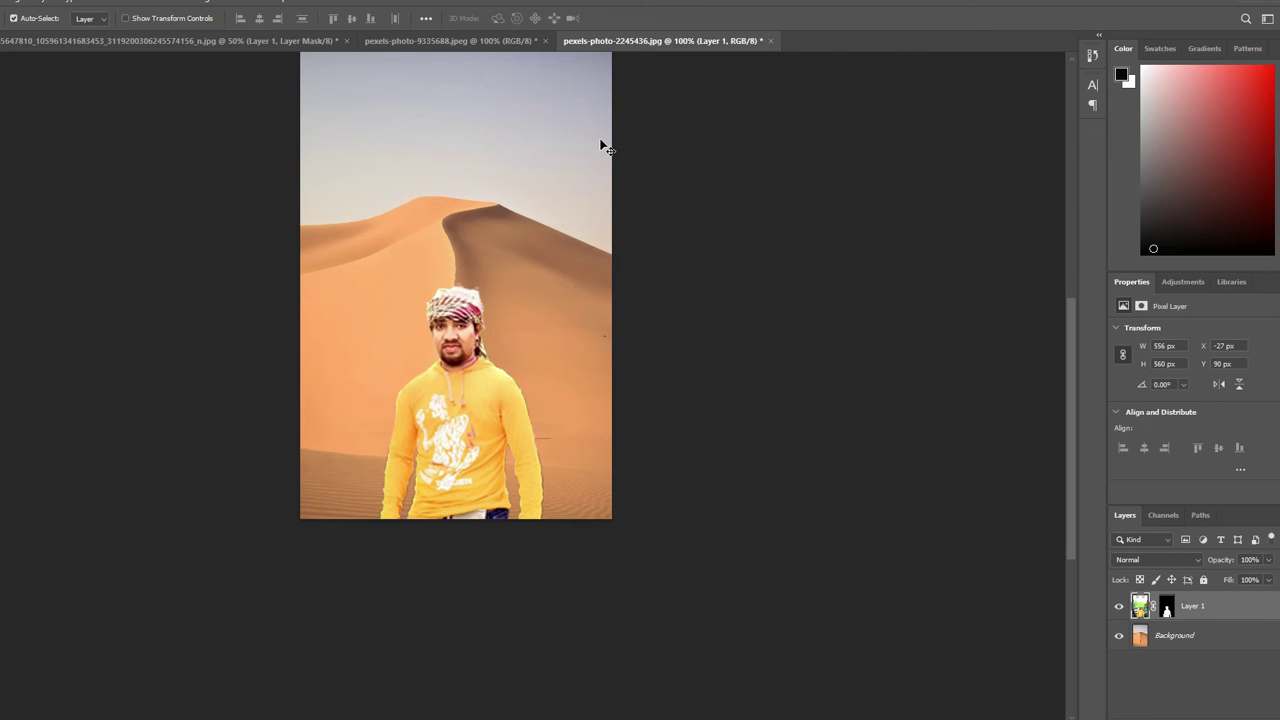
{"action": "right_click", "coordinate": [432, 146]}
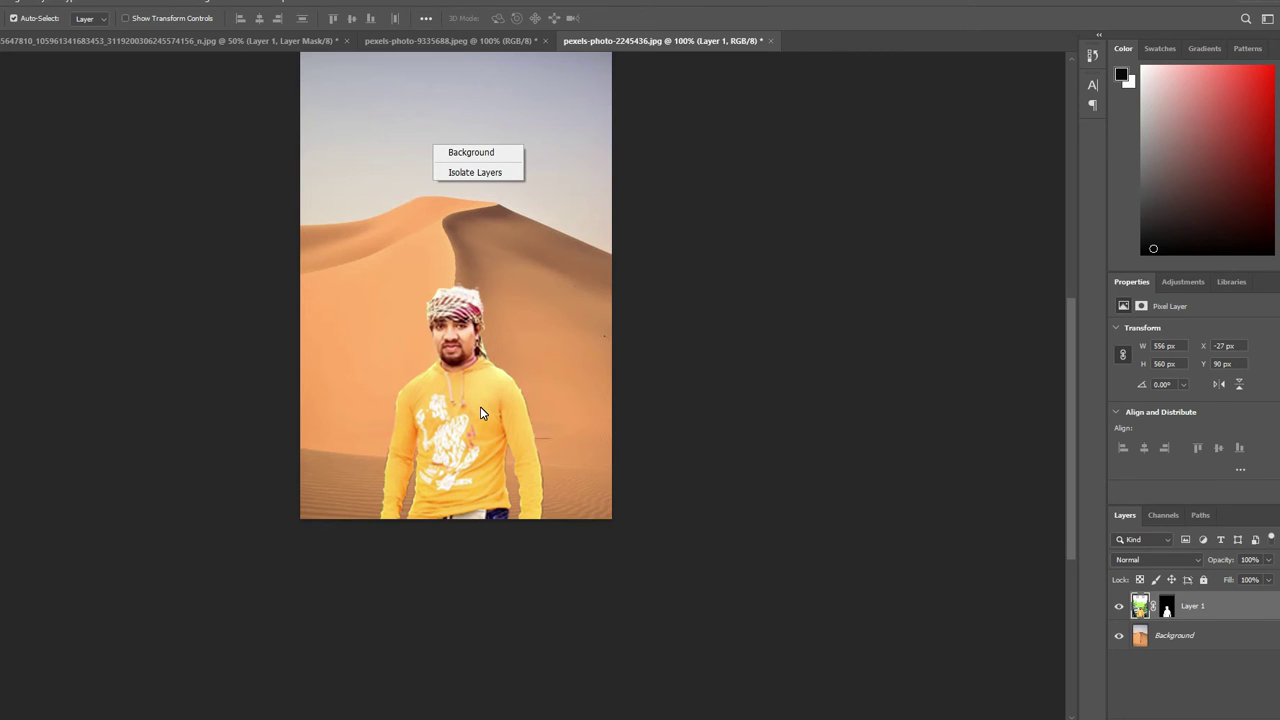
{"action": "left_click", "coordinate": [1214, 155]}
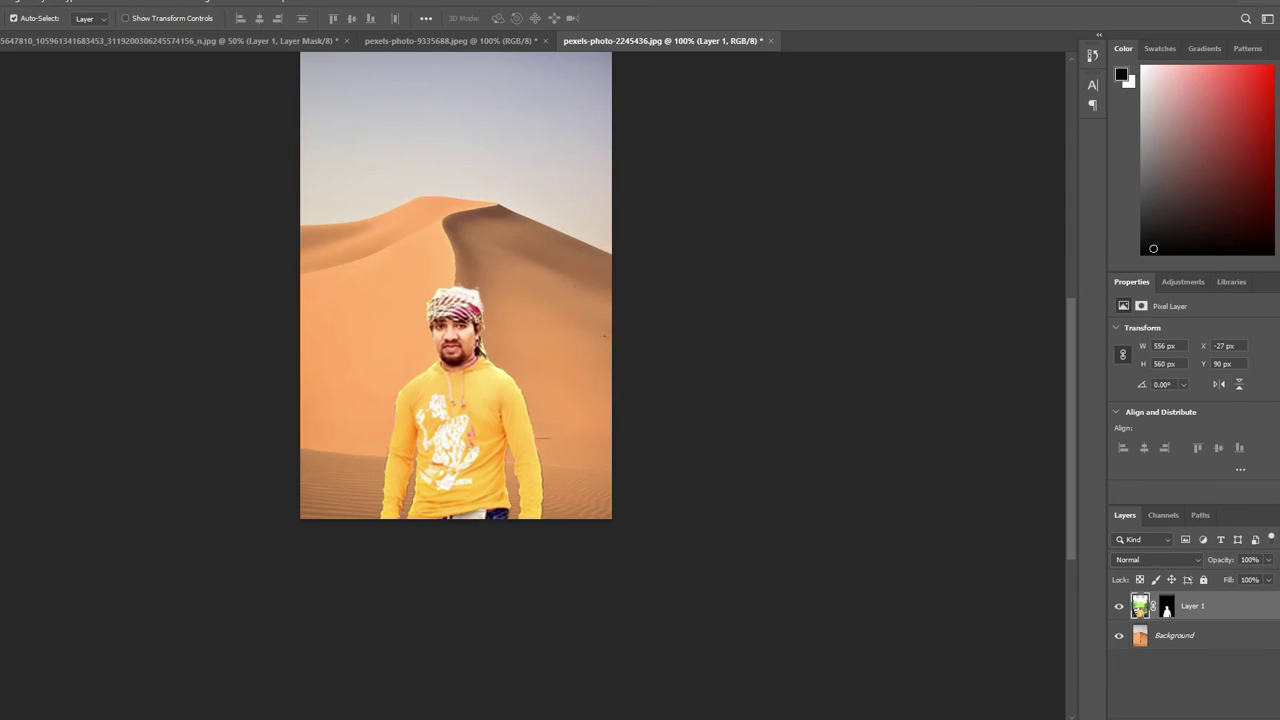
{"action": "left_click", "coordinate": [2, 570]}
{"action": "left_click", "coordinate": [631, 267]}
{"action": "left_click", "coordinate": [764, 154]}
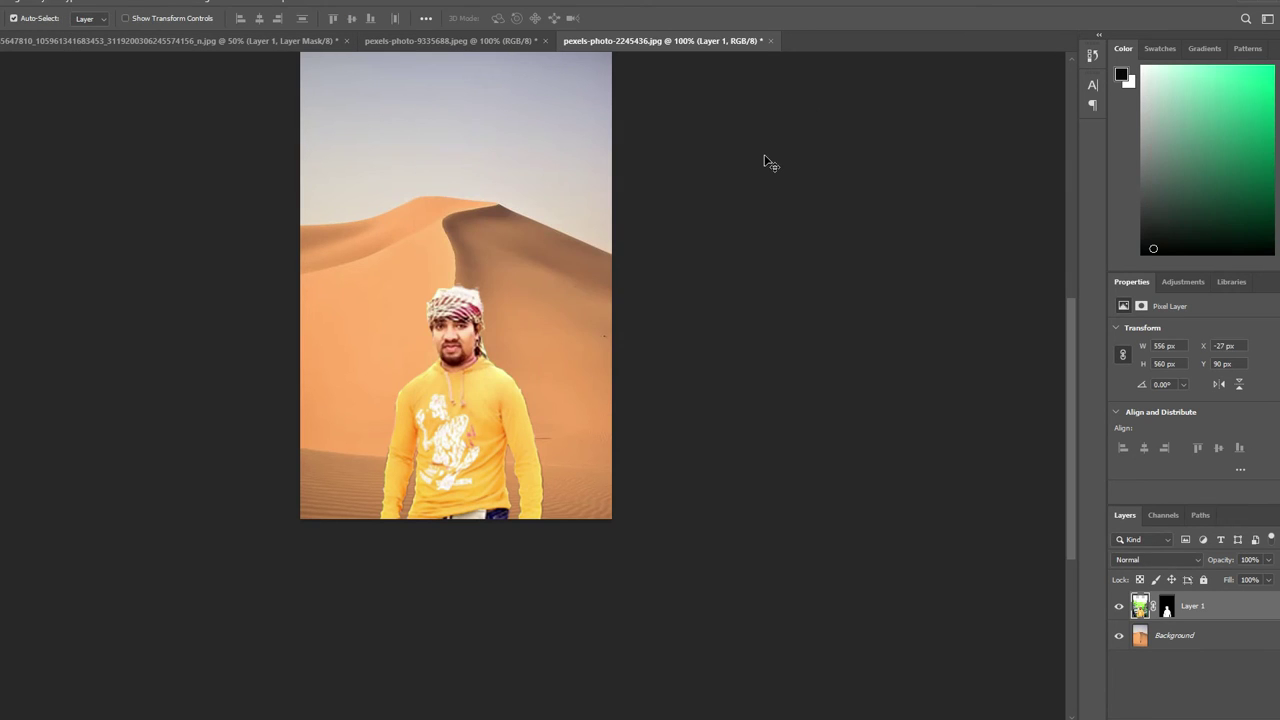
{"action": "left_click", "coordinate": [1167, 606]}
{"action": "left_click", "coordinate": [2, 570]}
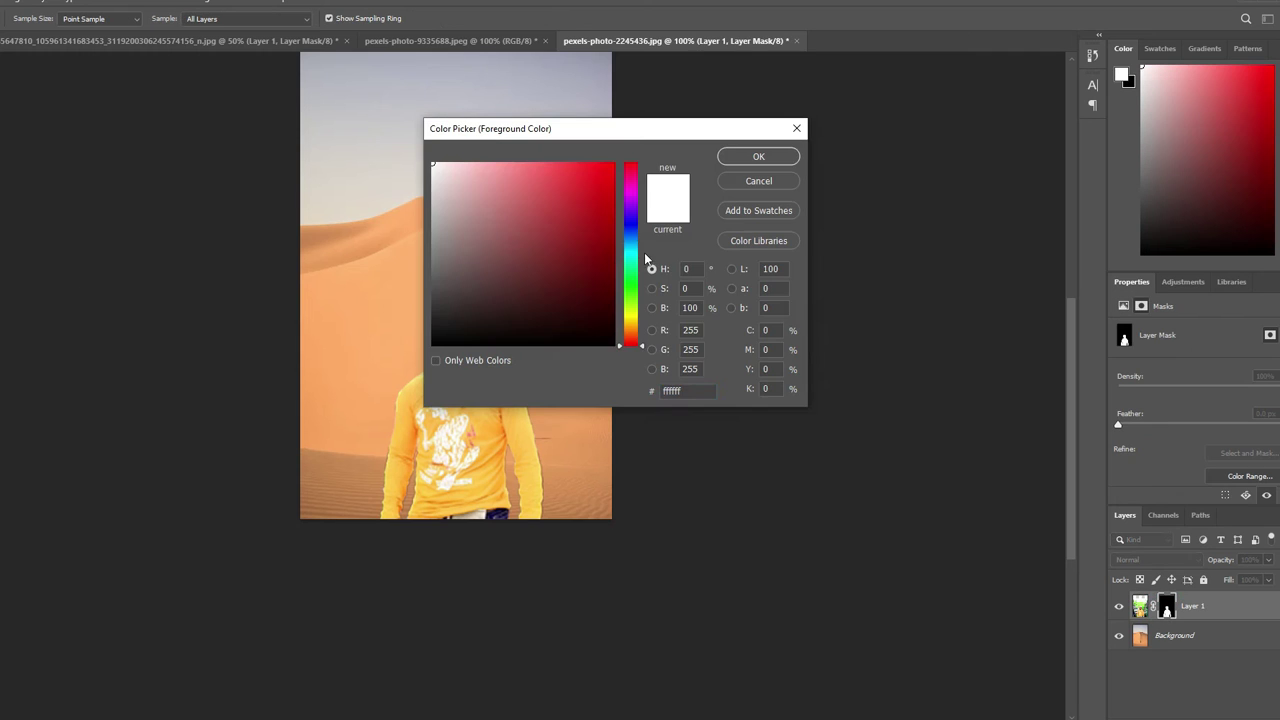
{"action": "left_click", "coordinate": [633, 262]}
{"action": "left_click", "coordinate": [767, 155]}
Add a Brightness/Contrast adjustment layer over the composite with brightness about -40 and contrast 60
{"action": "left_click", "coordinate": [1183, 283]}
{"action": "left_click", "coordinate": [1143, 320]}
{"action": "left_click_drag", "start_coordinate": [1206, 371], "coordinate": [1182, 399]}
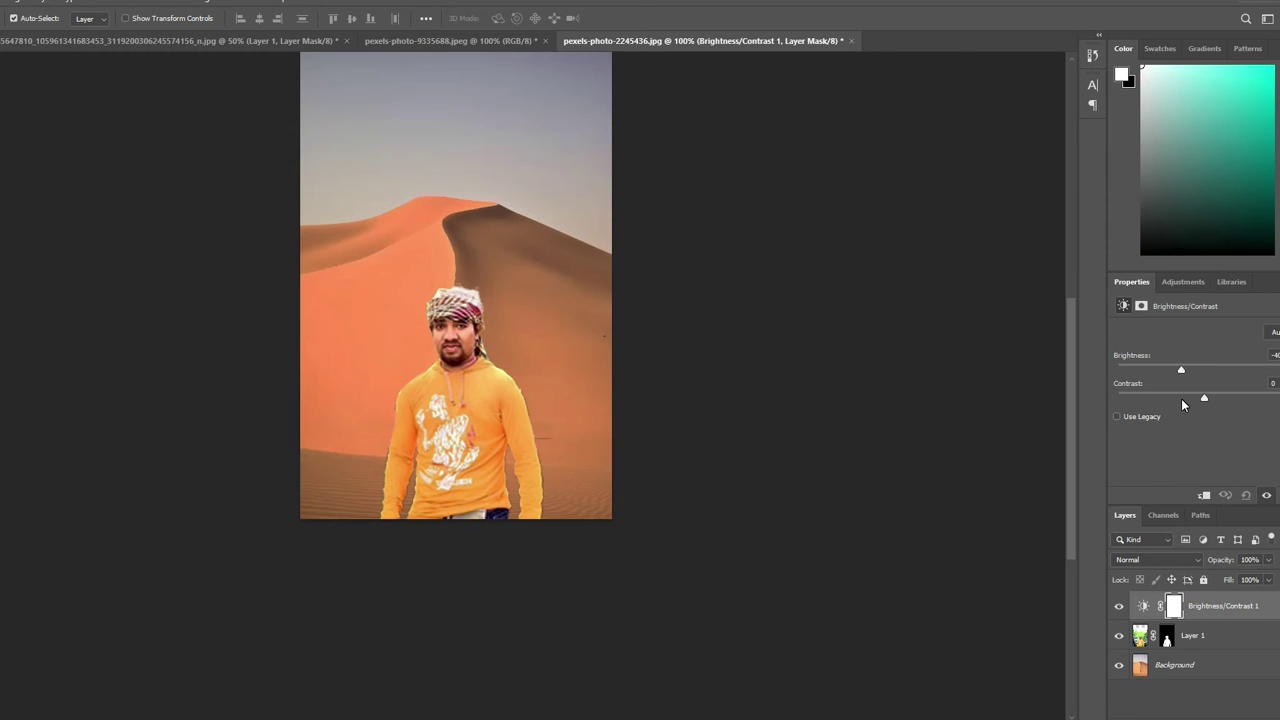
{"action": "left_click_drag", "start_coordinate": [1073, 407], "coordinate": [1257, 401]}
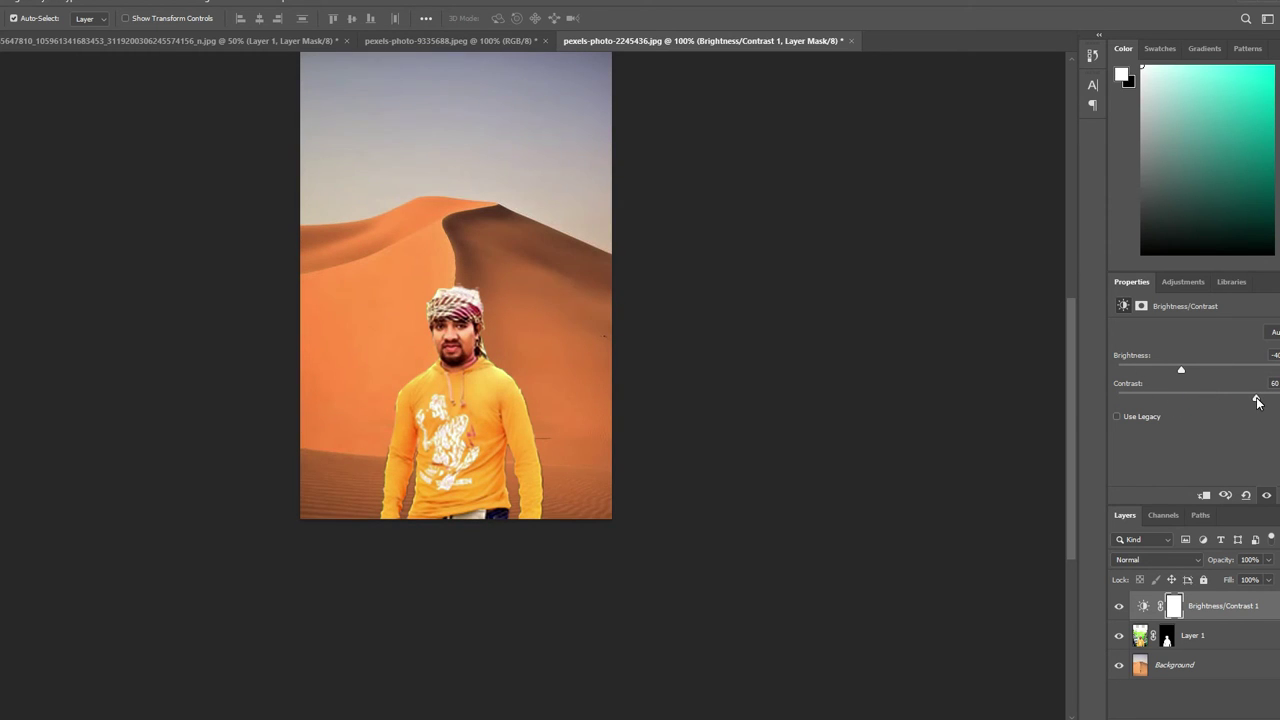
Add a Levels adjustment layer above Brightness/Contrast and adjust the composite's tonal range
{"action": "left_click", "coordinate": [1183, 281]}
{"action": "left_click", "coordinate": [1162, 321]}
{"action": "left_click", "coordinate": [1257, 469]}
{"action": "mouse_move", "coordinate": [1257, 469]}
{"action": "left_mouse_down"}
{"action": "mouse_move", "coordinate": [1245, 478]}
{"action": "mouse_move", "coordinate": [1278, 476]}
{"action": "left_mouse_up"}
Add a Curves adjustment layer and raise the RGB curve slightly near its midtones
{"action": "left_click", "coordinate": [1183, 281]}
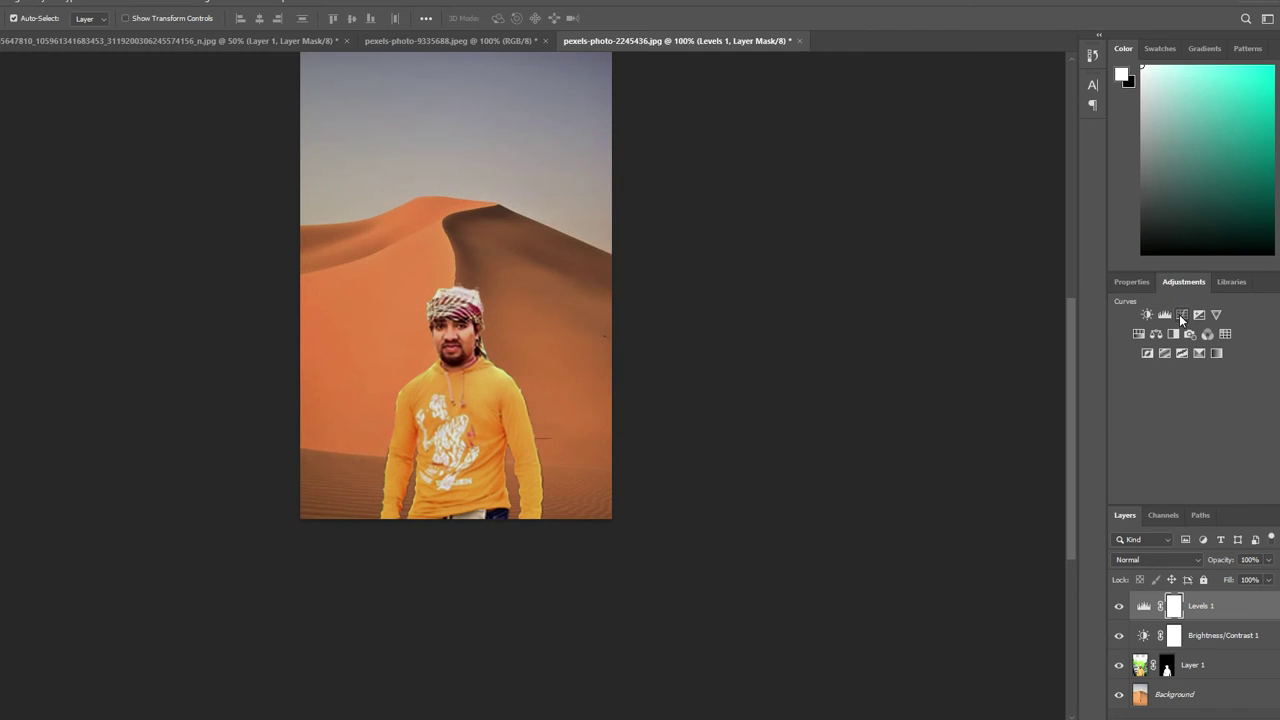
{"action": "left_click", "coordinate": [1181, 321]}
{"action": "left_click_drag", "start_coordinate": [1222, 432], "coordinate": [1199, 418]}
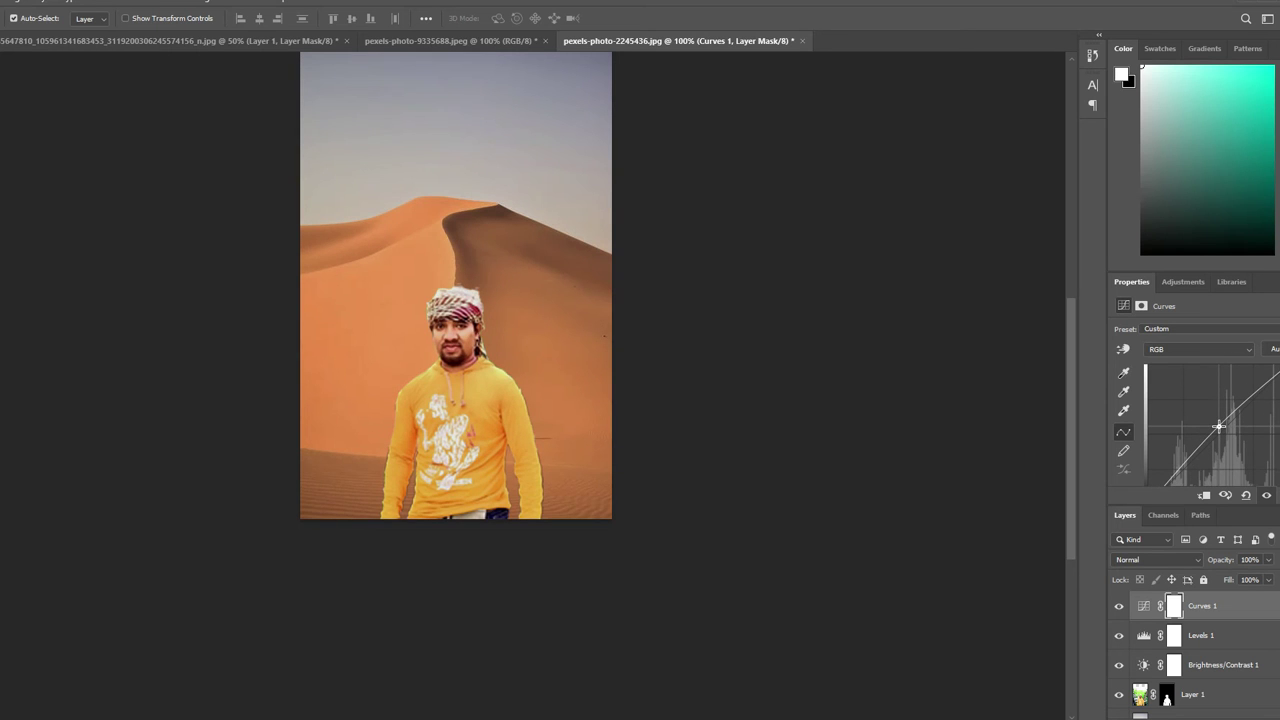
Add an Exposure and a Vibrance adjustment layer above the Curves layer
{"action": "left_click", "coordinate": [1184, 282]}
{"action": "left_click", "coordinate": [1197, 316]}
{"action": "mouse_move", "coordinate": [1205, 366]}
{"action": "left_mouse_down"}
{"action": "mouse_move", "coordinate": [1223, 368]}
{"action": "mouse_move", "coordinate": [1199, 368]}
{"action": "mouse_move", "coordinate": [1201, 395]}
{"action": "mouse_move", "coordinate": [1226, 375]}
{"action": "mouse_move", "coordinate": [1205, 385]}
{"action": "left_mouse_up"}
{"action": "left_click", "coordinate": [1190, 283]}
{"action": "left_click", "coordinate": [1203, 346]}
Add a Hue/Saturation layer with a slight positive hue shift and a Color Balance layer above it
{"action": "left_click", "coordinate": [1190, 283]}
{"action": "left_click", "coordinate": [1218, 346]}
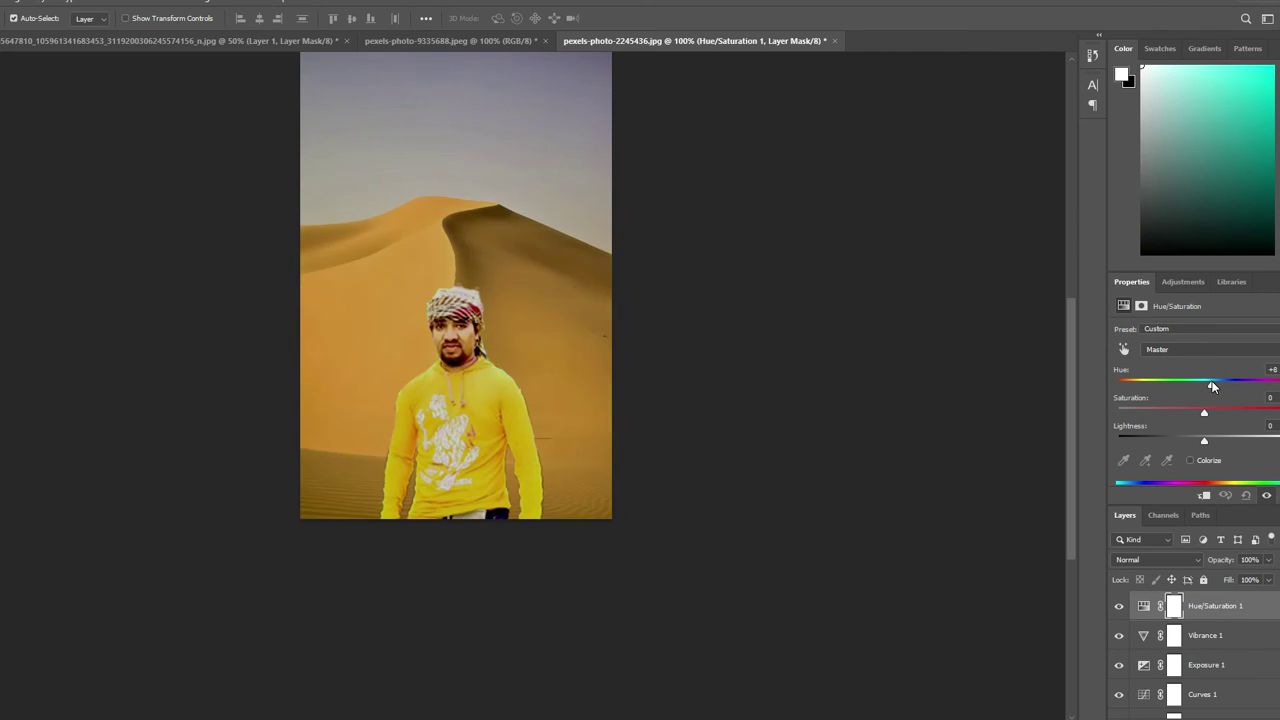
{"action": "left_click", "coordinate": [1183, 281]}
{"action": "left_click", "coordinate": [1157, 335]}
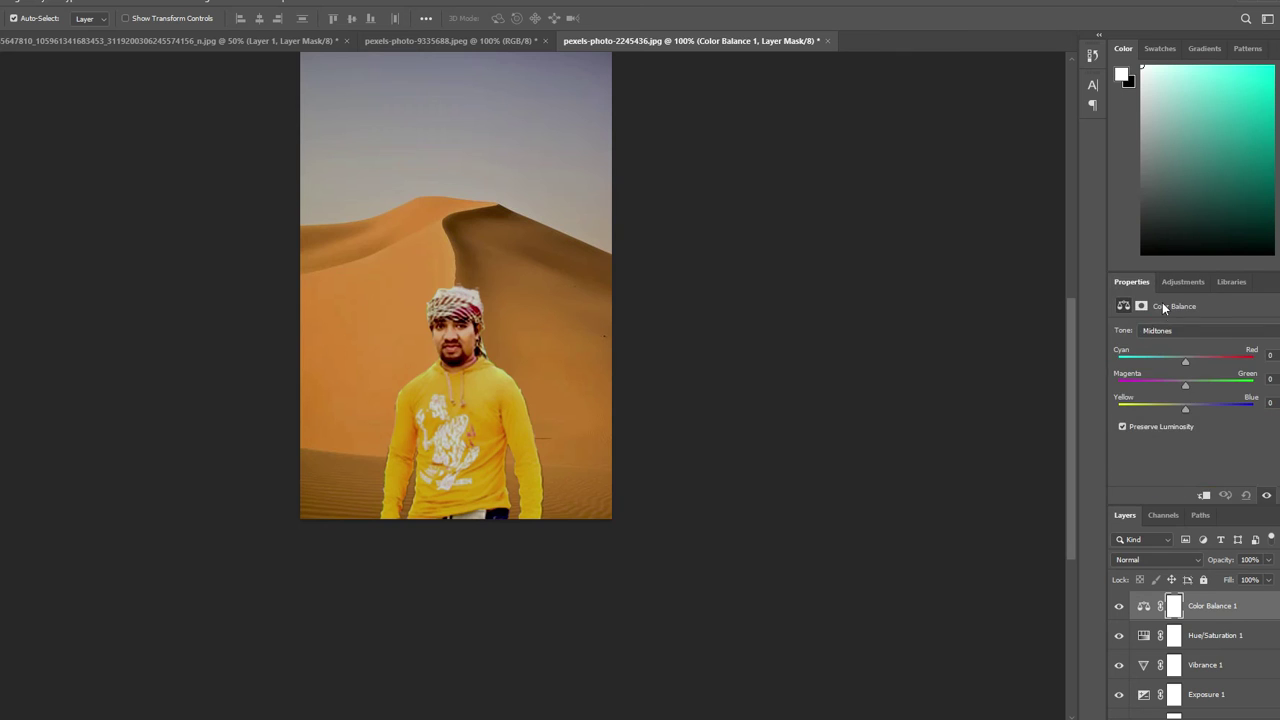
{"action": "left_click", "coordinate": [1183, 281]}
{"action": "left_click", "coordinate": [1174, 333]}
{"action": "left_click", "coordinate": [1185, 281]}
{"action": "left_click", "coordinate": [1207, 333]}
{"action": "left_click", "coordinate": [1183, 281]}
{"action": "left_click", "coordinate": [1225, 333]}
{"action": "left_click", "coordinate": [1183, 281]}
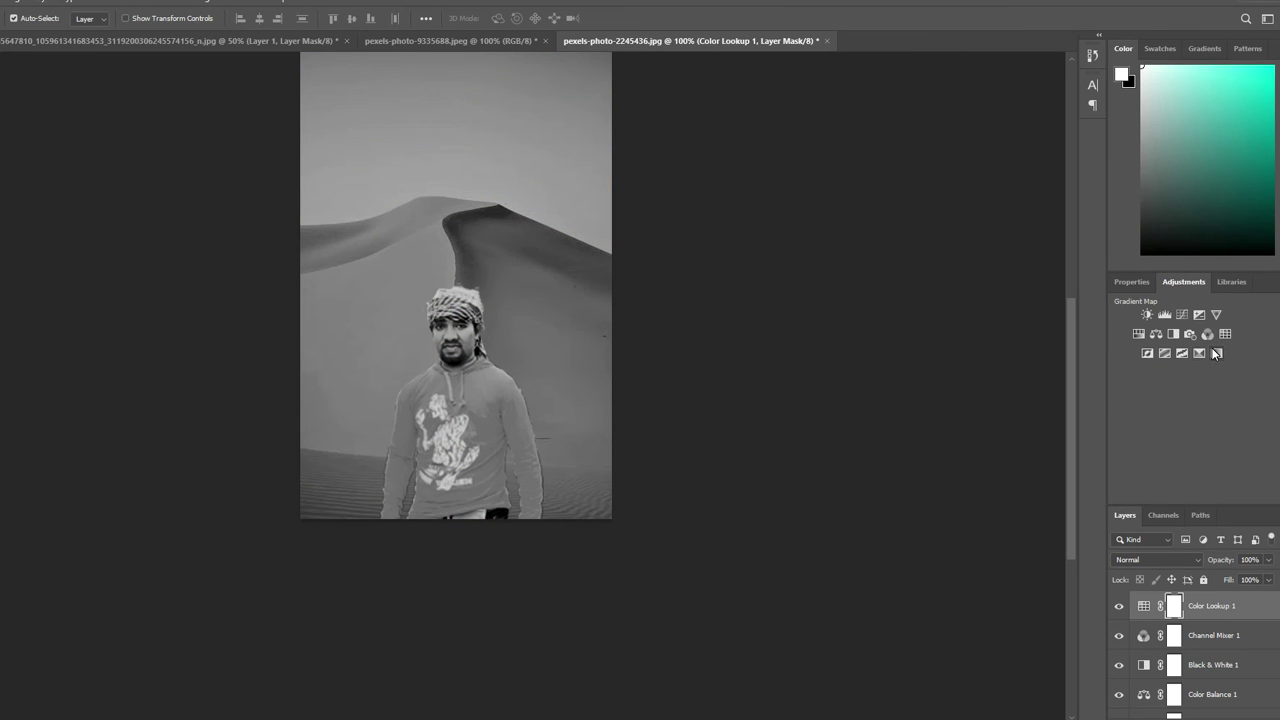
{"action": "key", "text": "ctrl+z"}
{"action": "key", "text": "ctrl+z"}
{"action": "key", "text": "ctrl+z"}
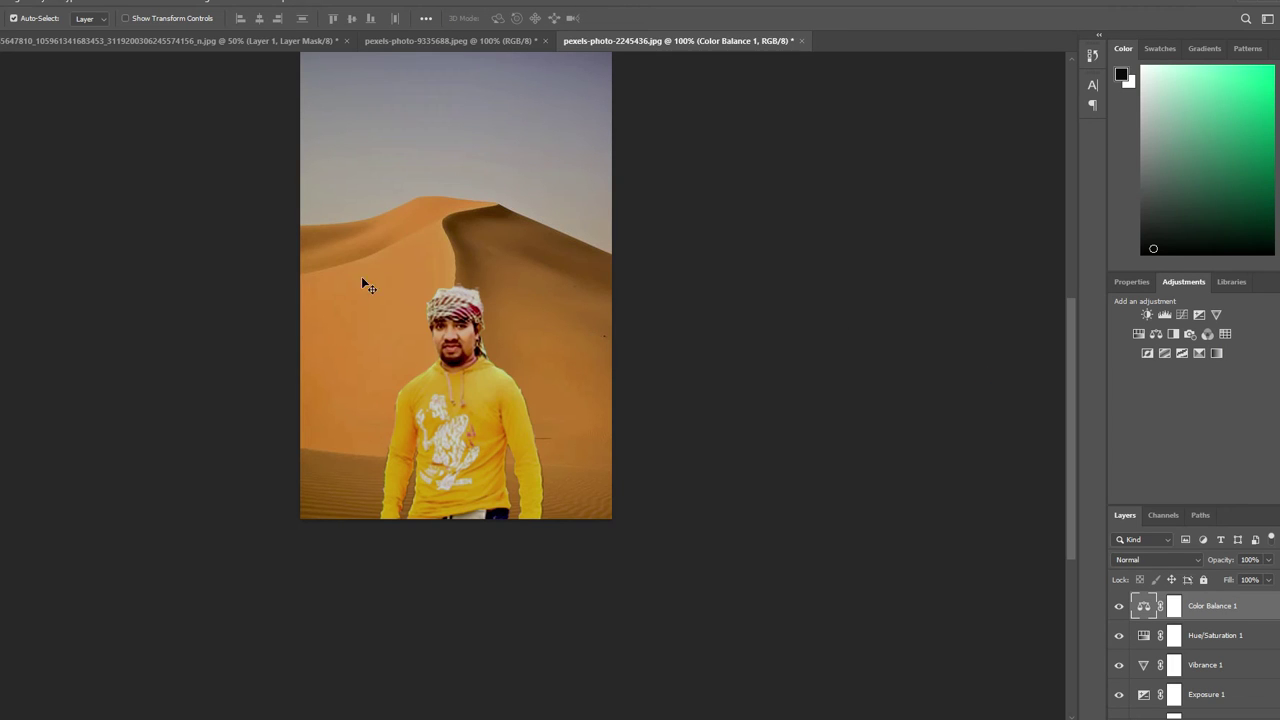
Activate the Eraser tool and make Layer 1 with the cutout man the active layer
{"action": "key", "text": "j"}
{"action": "key", "text": "e"}
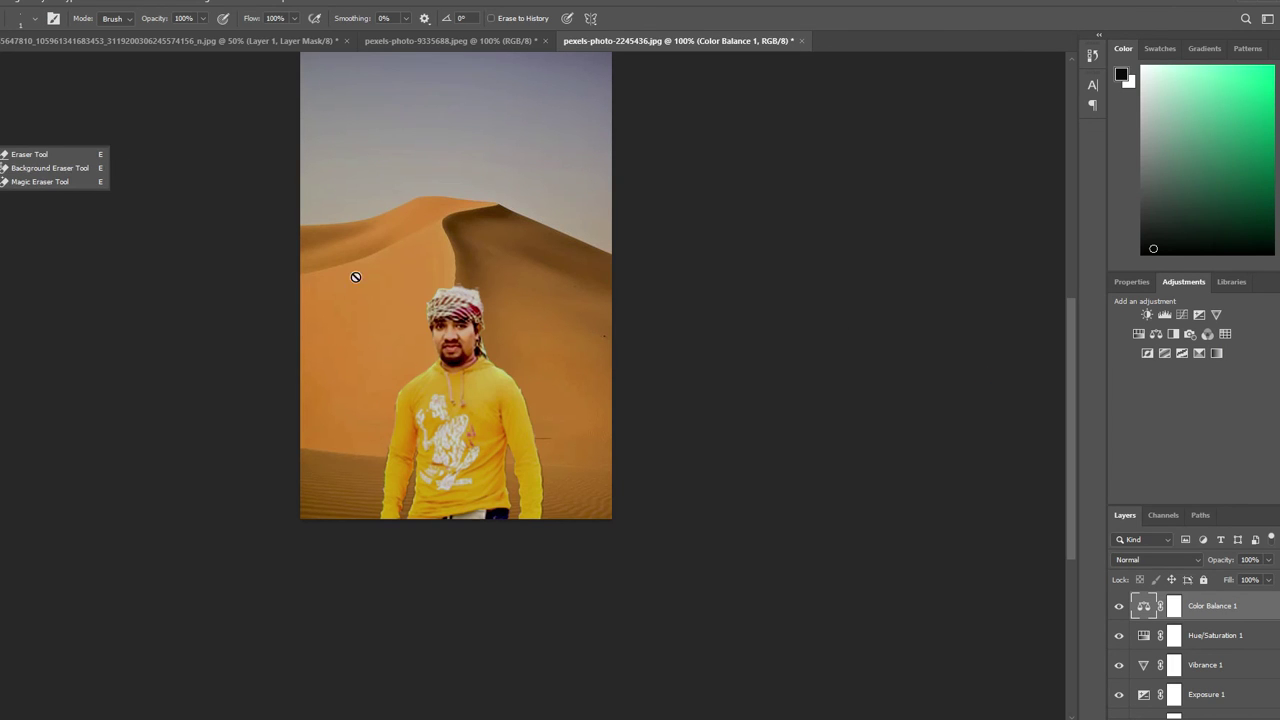
{"action": "key", "text": "v"}
{"action": "left_click", "coordinate": [528, 220]}
{"action": "key", "text": "e"}
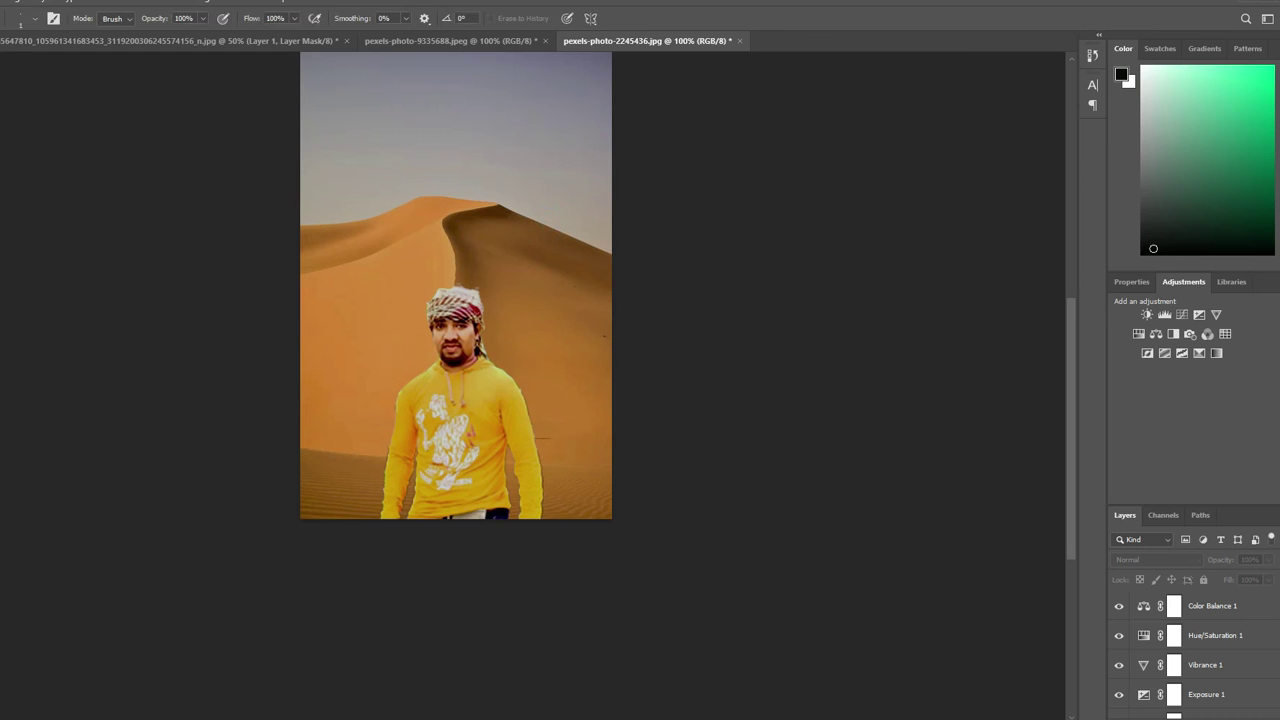
{"action": "scroll", "coordinate": [603, 267], "scroll_direction": "down", "scroll_amount": 2}
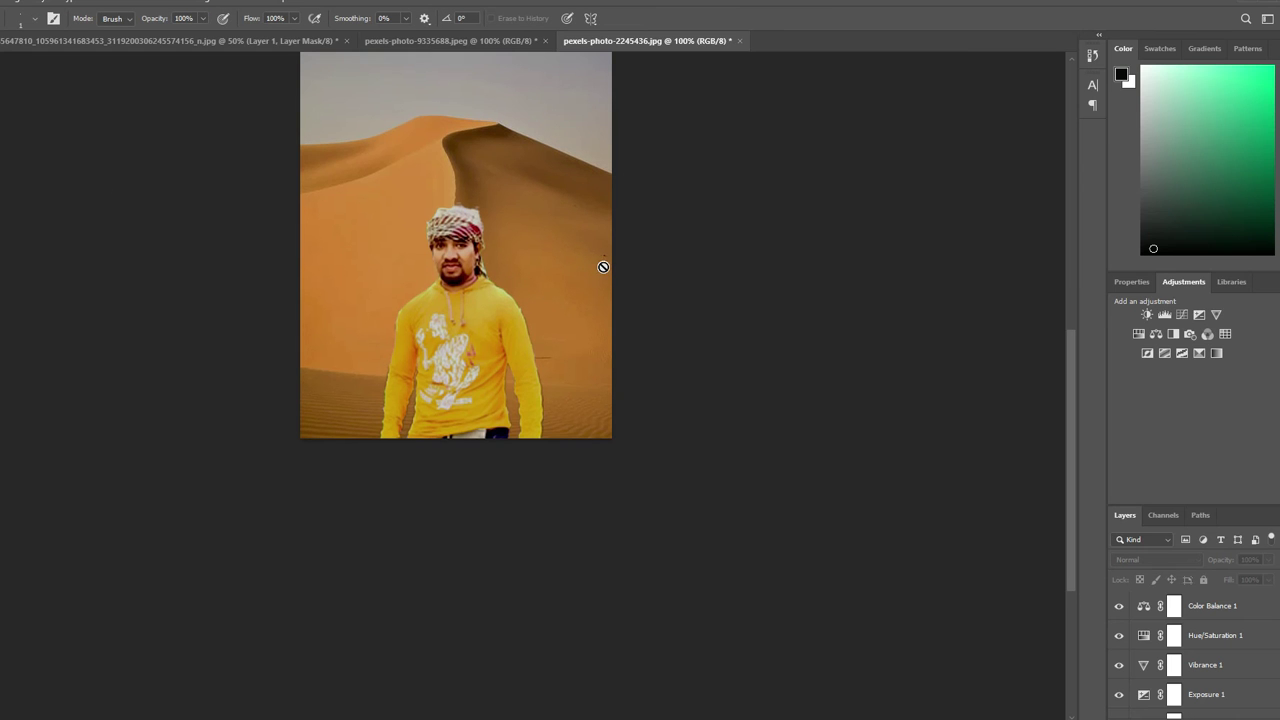
{"action": "scroll", "coordinate": [1207, 677], "scroll_direction": "down", "scroll_amount": 3}
{"action": "left_click", "coordinate": [1200, 675]}
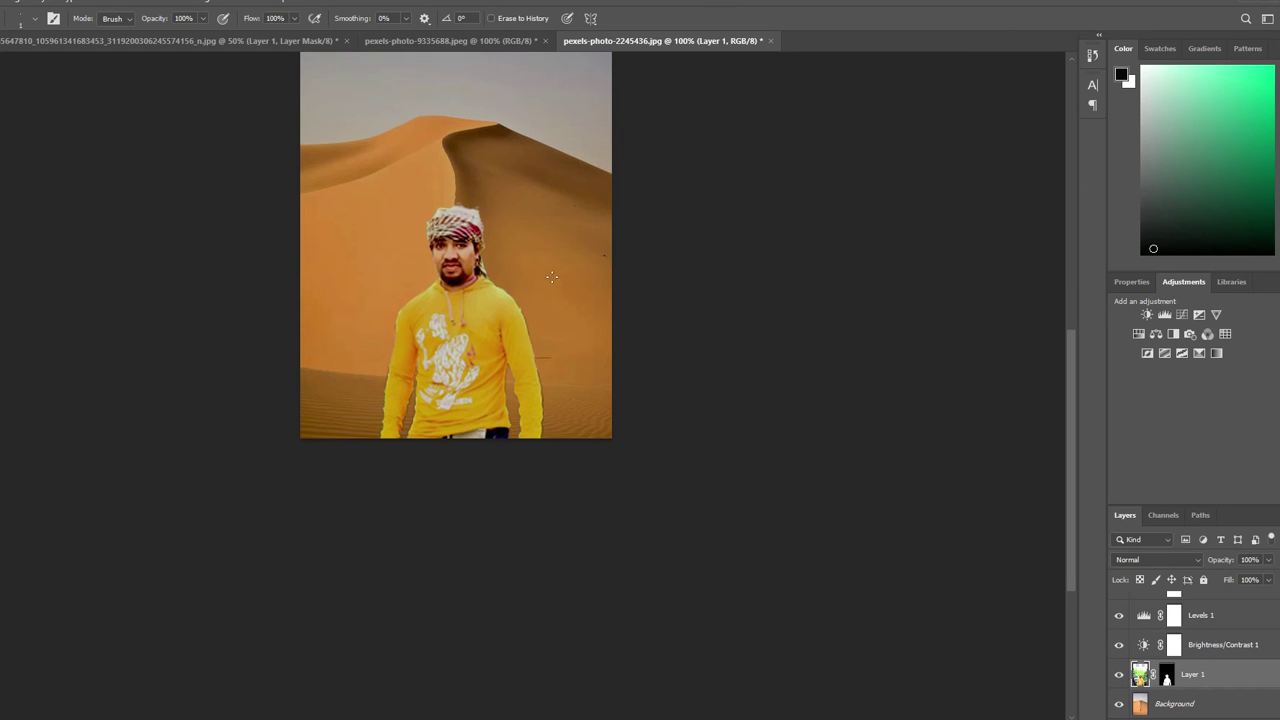
Set the Eraser's brush size to 86 px for working around the man's hoodie
{"action": "scroll", "coordinate": [551, 275], "scroll_direction": "up", "scroll_amount": 5}
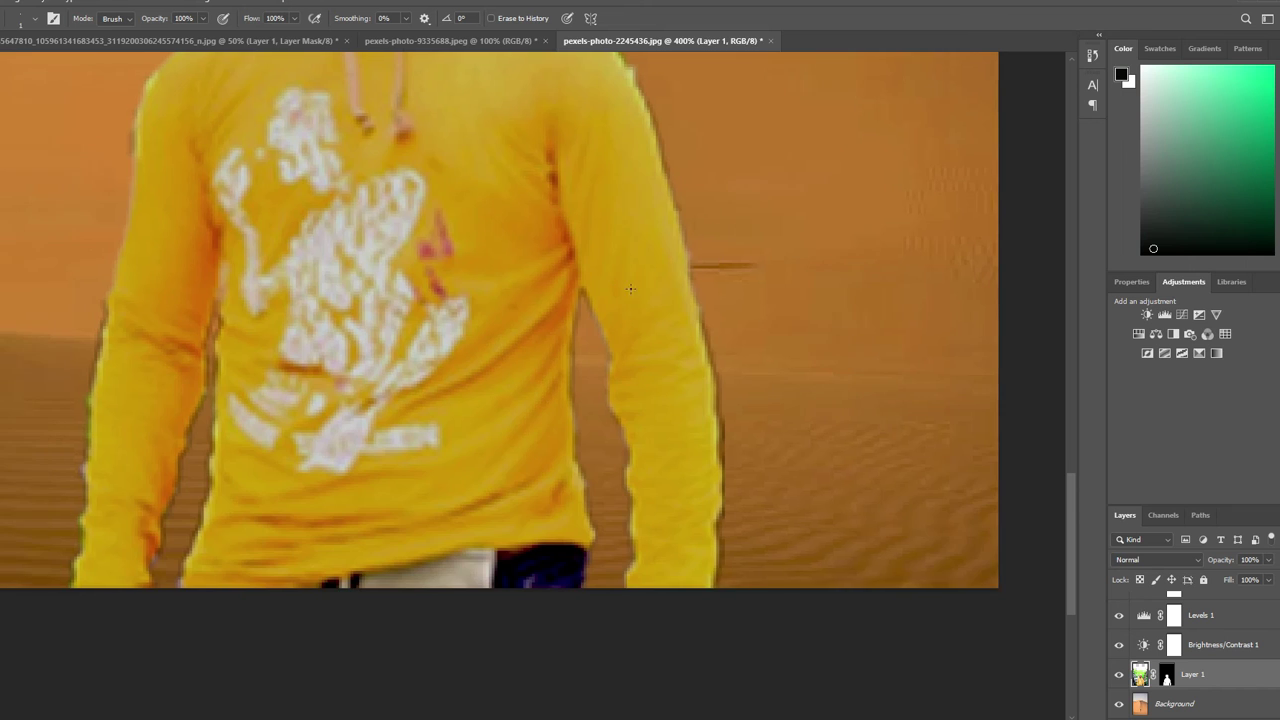
{"action": "left_click", "coordinate": [35, 19]}
{"action": "left_click_drag", "start_coordinate": [12, 65], "coordinate": [49, 65]}
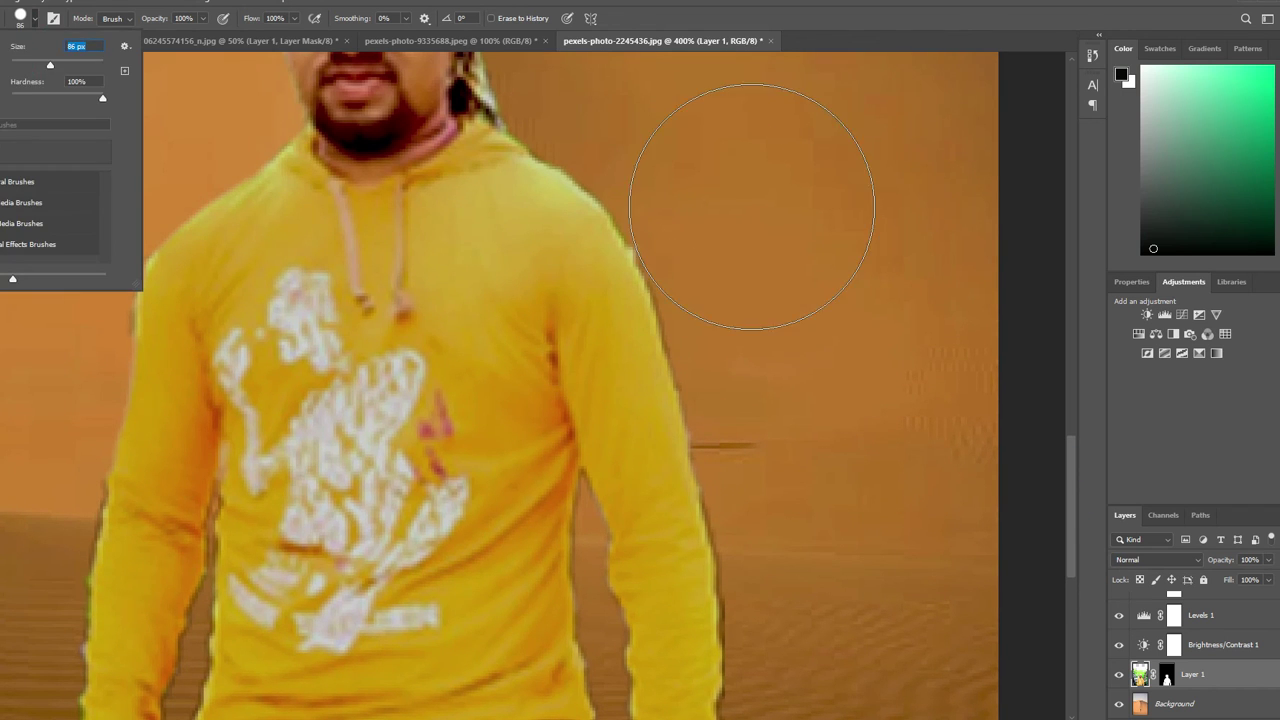
{"action": "left_click", "coordinate": [825, 168]}
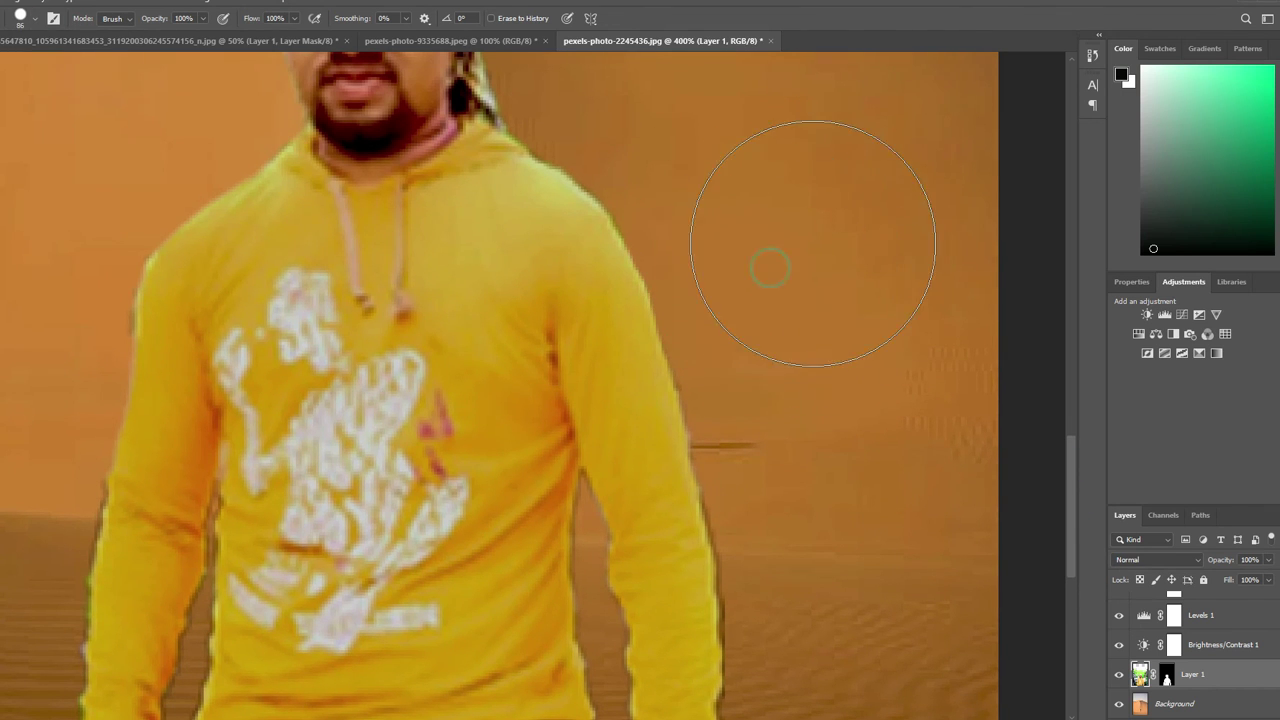
{"action": "scroll", "coordinate": [785, 290], "scroll_direction": "down", "scroll_amount": 1}
{"action": "scroll", "coordinate": [848, 331], "scroll_direction": "down", "scroll_amount": 3}
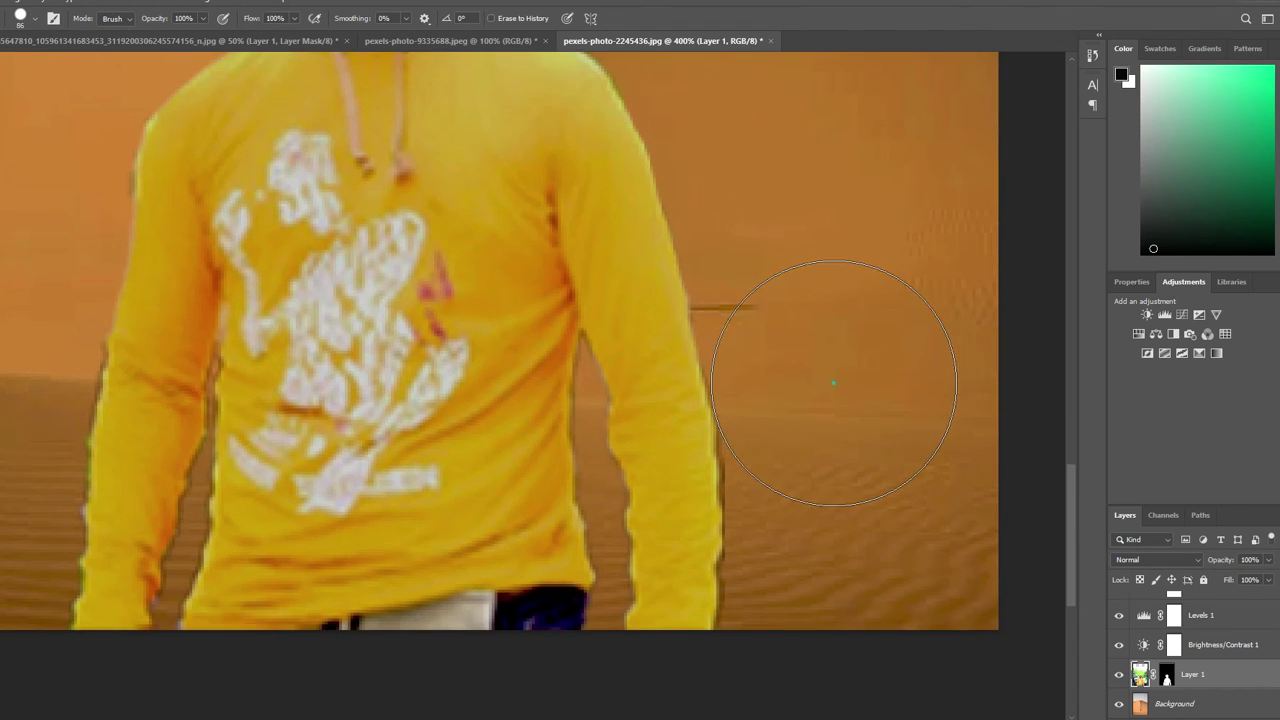
{"action": "scroll", "coordinate": [847, 372], "scroll_direction": "down", "scroll_amount": 3}
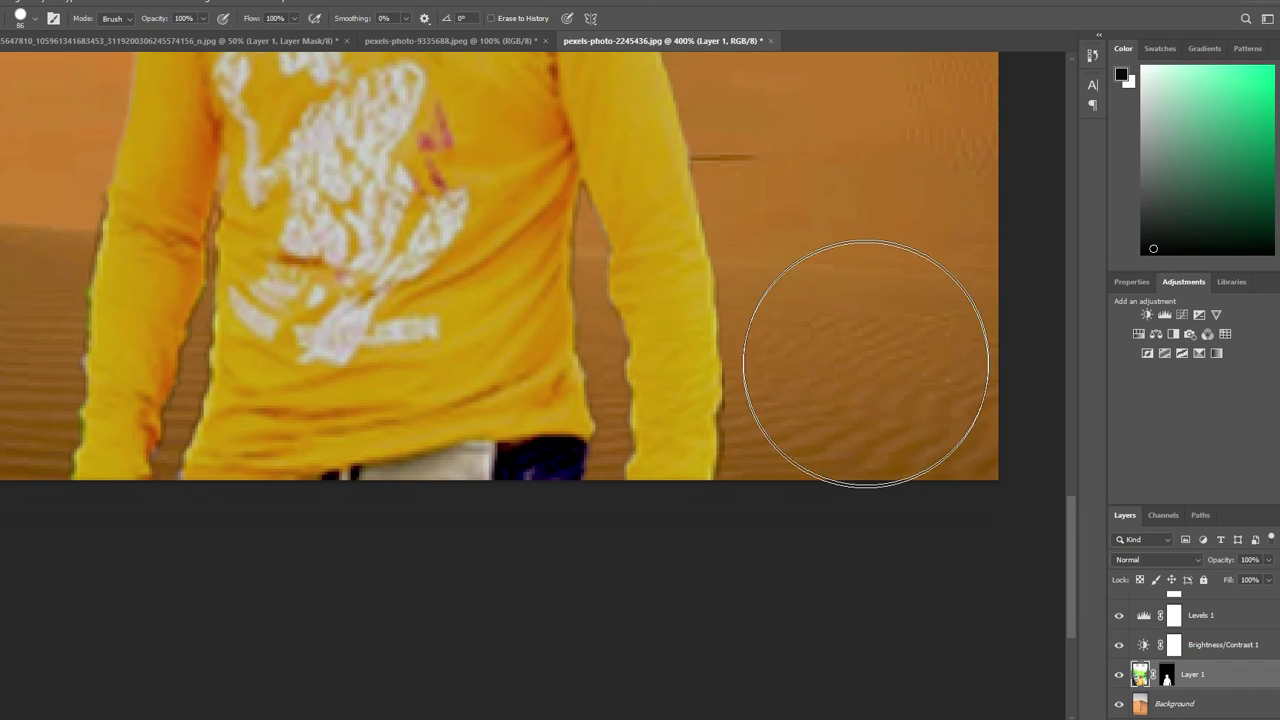
{"action": "scroll", "coordinate": [890, 300], "scroll_direction": "up", "scroll_amount": 7}
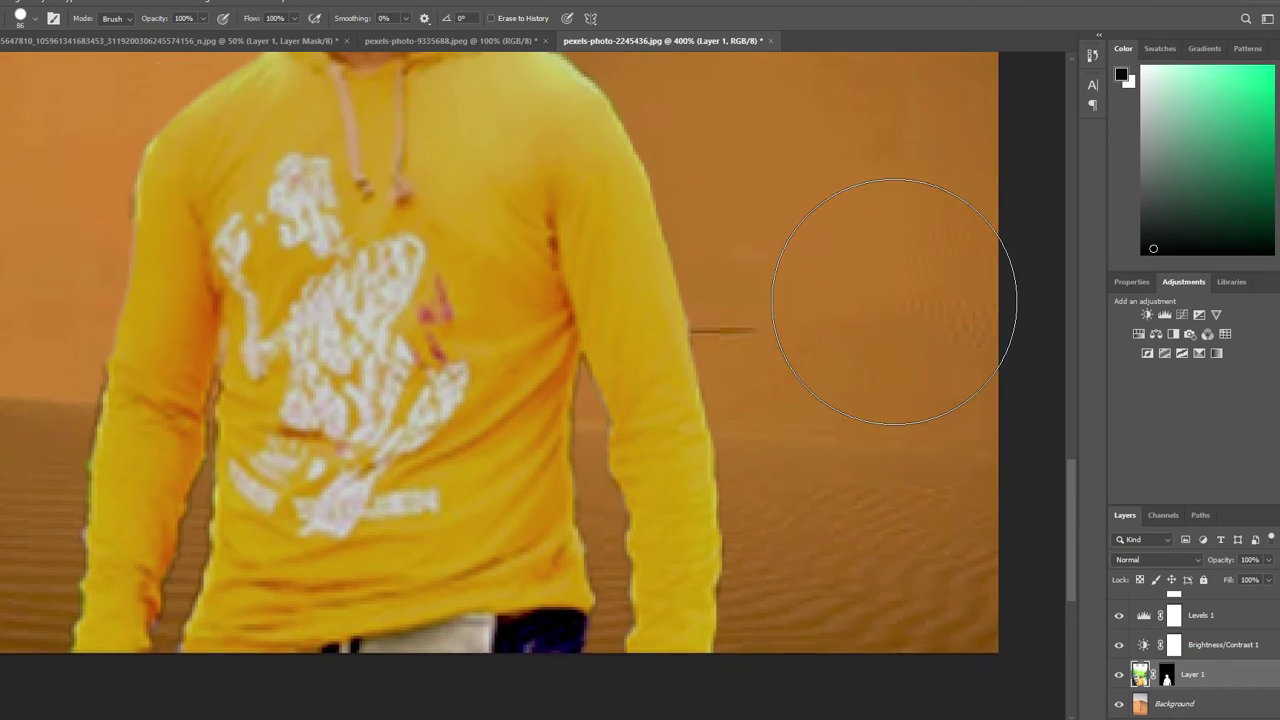
Set the Eraser size to 7 px and erase fringe along the left sleeve's outer edge and in the gap between torso and right sleeve
{"action": "left_click", "coordinate": [36, 18]}
{"action": "left_click_drag", "start_coordinate": [24, 67], "coordinate": [14, 67]}
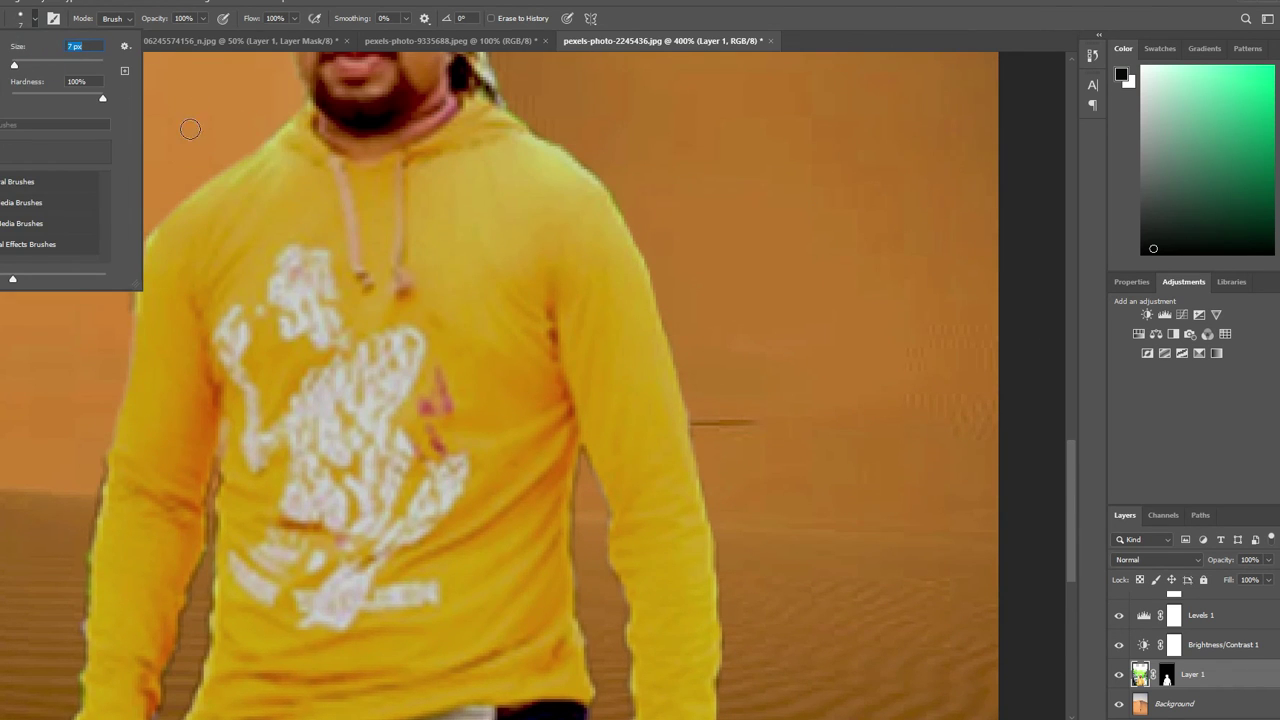
{"action": "left_click", "coordinate": [114, 28]}
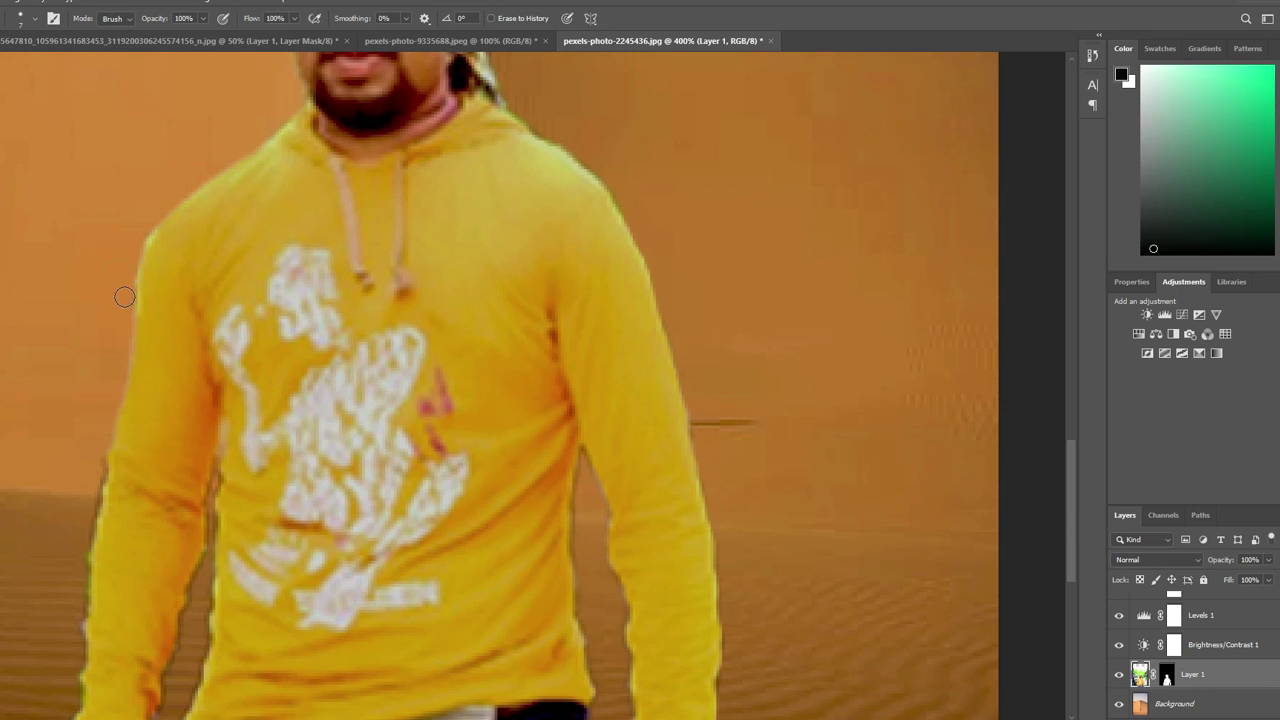
{"action": "scroll", "coordinate": [108, 268], "scroll_direction": "up", "scroll_amount": 1}
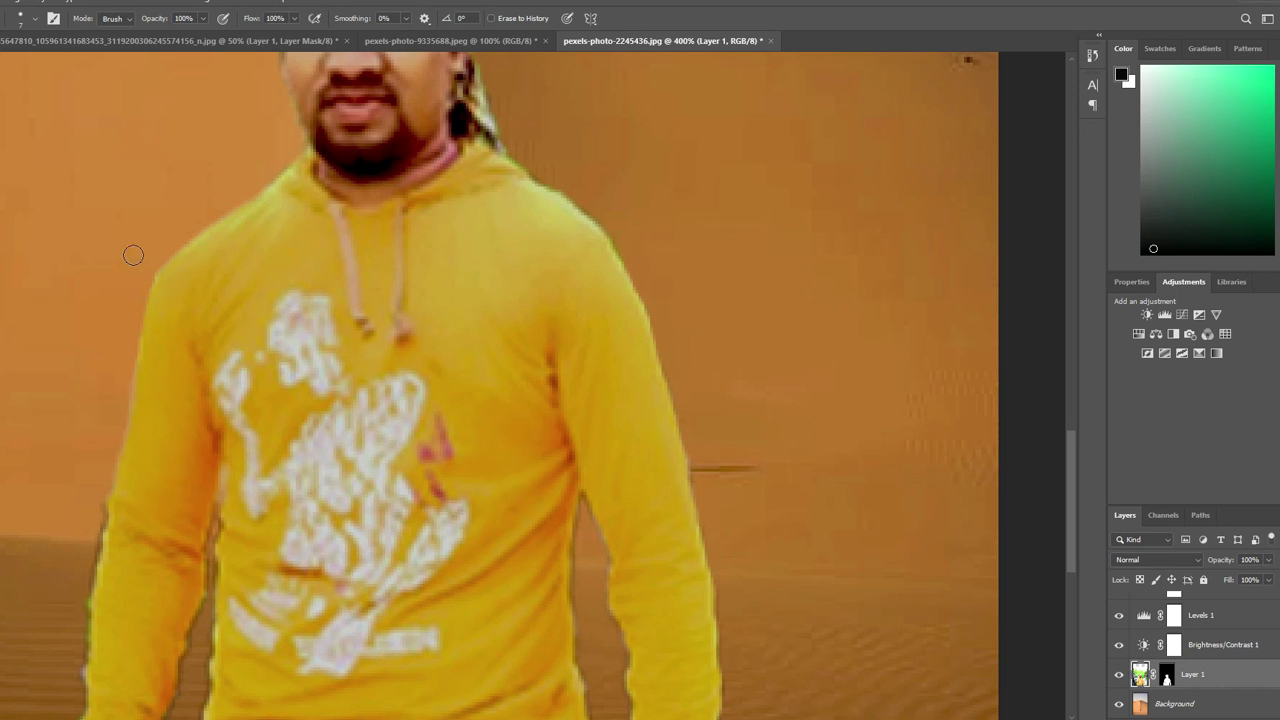
{"action": "scroll", "coordinate": [48, 403], "scroll_direction": "down", "scroll_amount": 4}
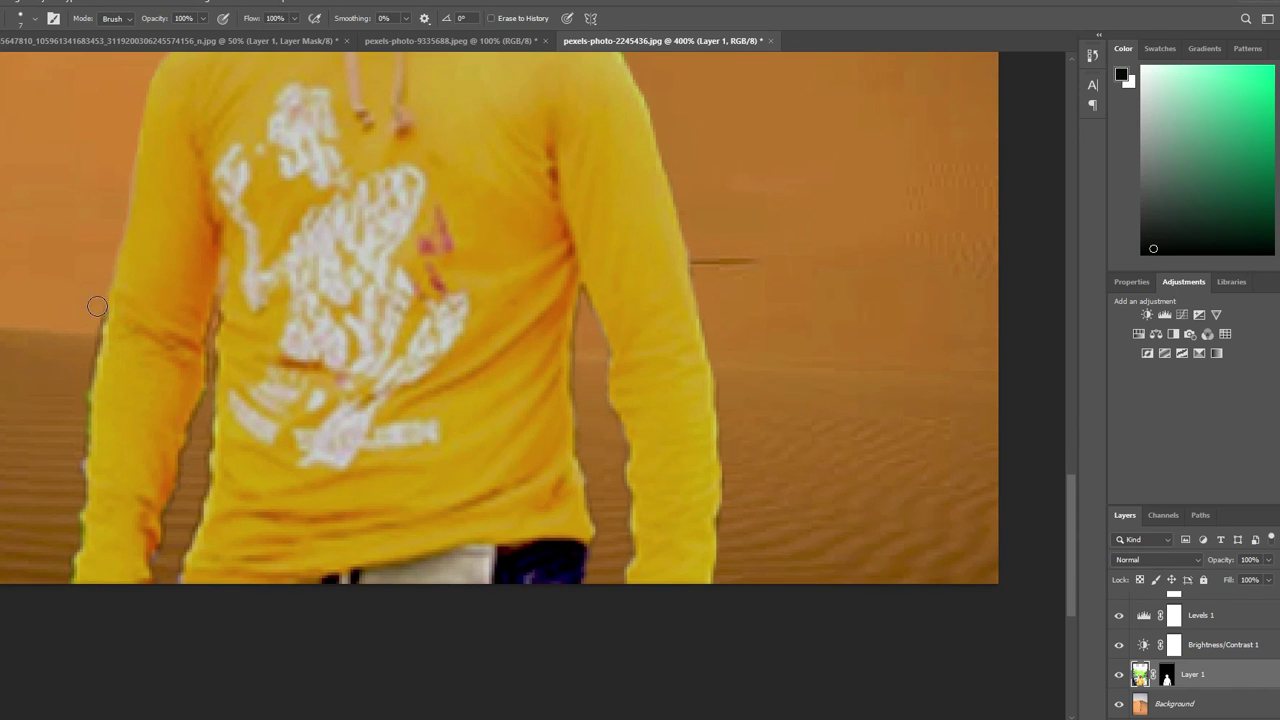
{"action": "left_click_drag", "start_coordinate": [95, 328], "coordinate": [90, 388]}
{"action": "scroll", "coordinate": [86, 394], "scroll_direction": "down", "scroll_amount": 2}
{"action": "left_click_drag", "start_coordinate": [69, 420], "coordinate": [70, 476]}
{"action": "scroll", "coordinate": [24, 448], "scroll_direction": "up", "scroll_amount": 1}
{"action": "left_click_drag", "start_coordinate": [591, 318], "coordinate": [606, 388]}
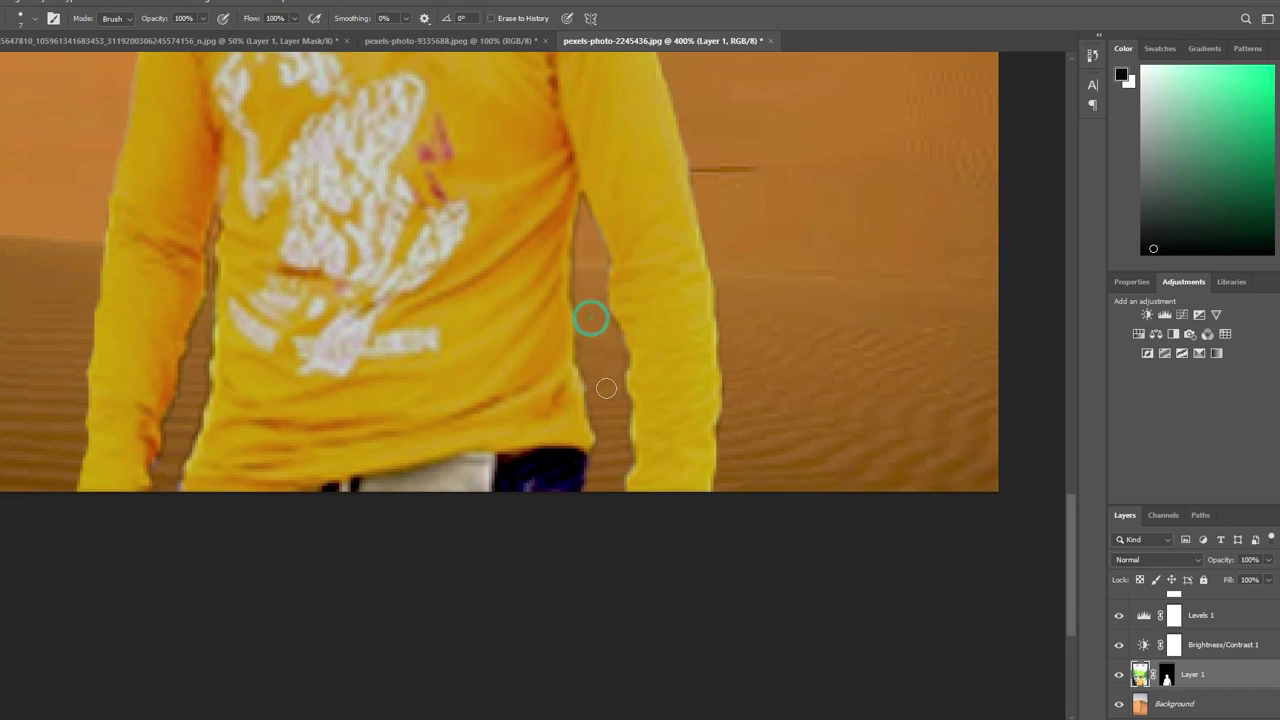
Erase the leftover fringe along the top edge of the man's headscarf on Layer 1
{"action": "scroll", "coordinate": [700, 360], "scroll_direction": "up", "scroll_amount": 8}
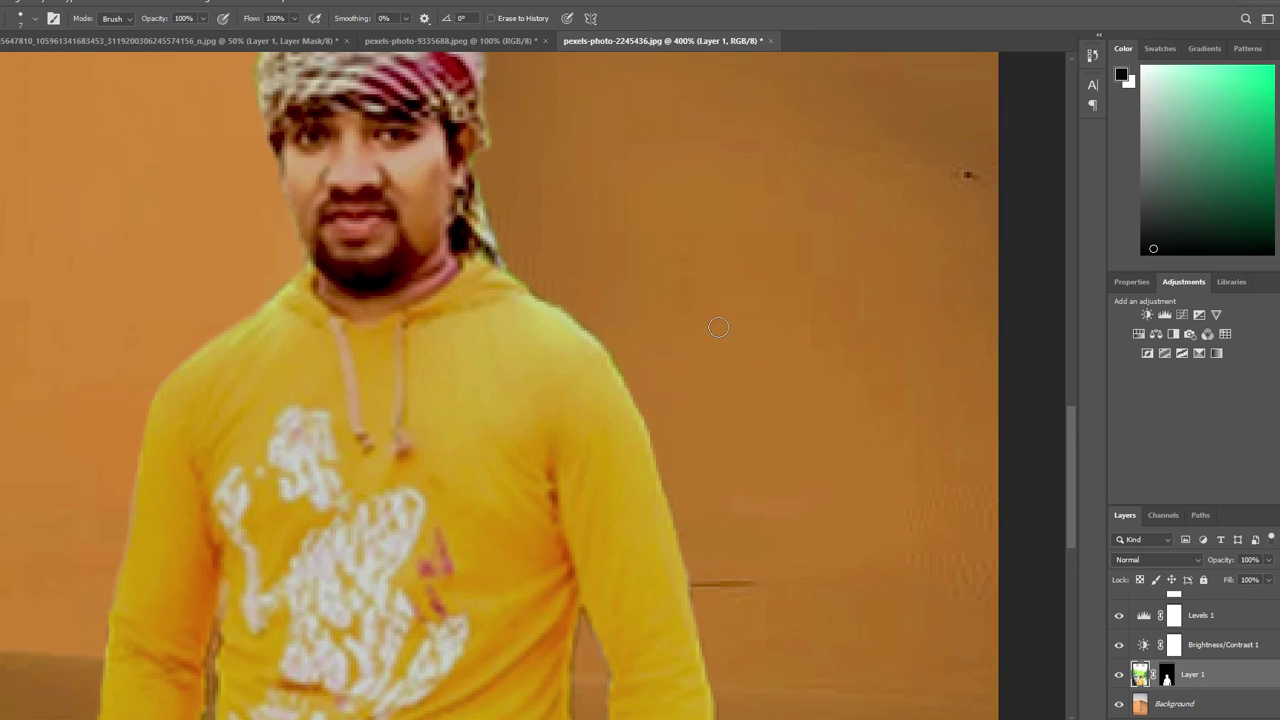
{"action": "scroll", "coordinate": [718, 327], "scroll_direction": "up", "scroll_amount": 1}
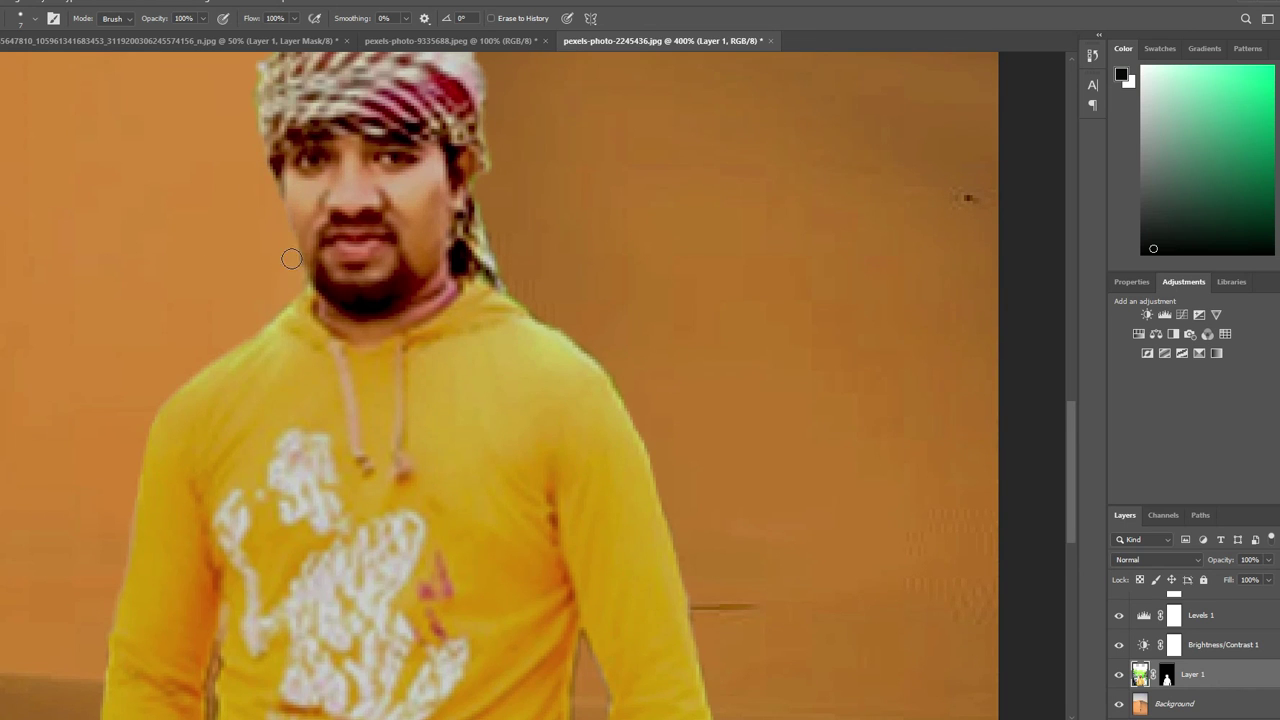
{"action": "scroll", "coordinate": [638, 266], "scroll_direction": "up", "scroll_amount": 3}
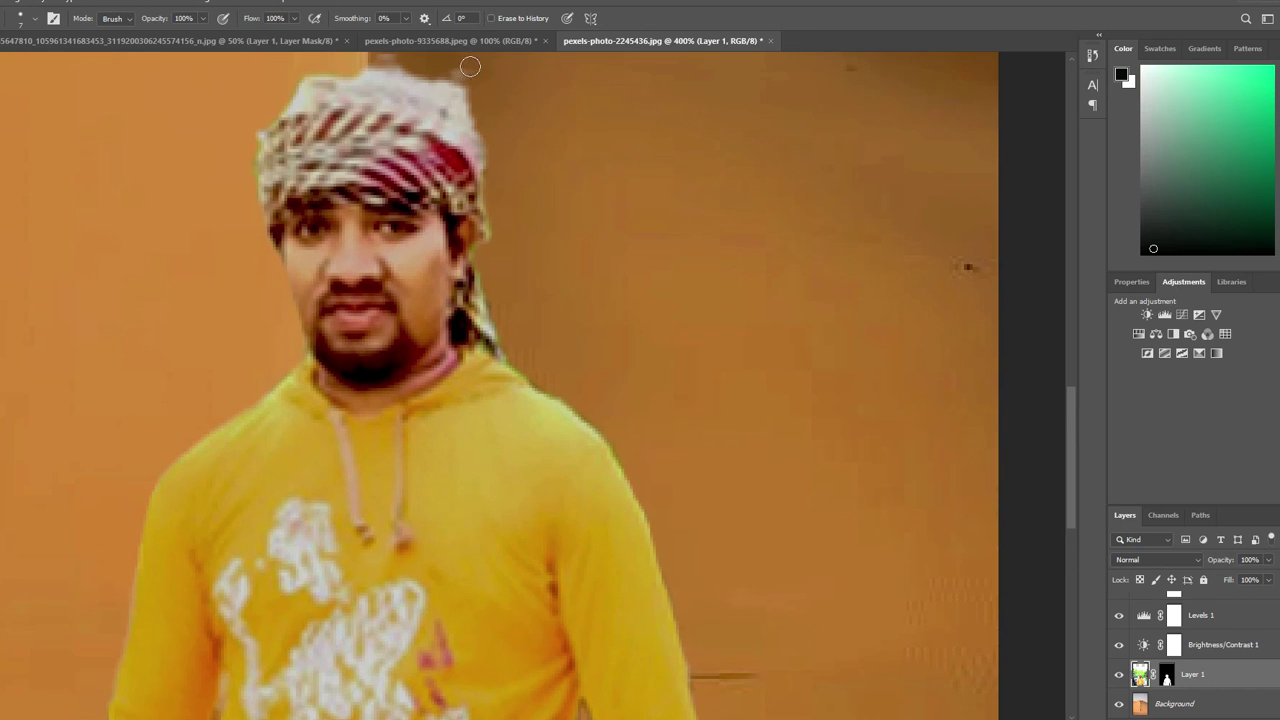
{"action": "scroll", "coordinate": [459, 67], "scroll_direction": "up", "scroll_amount": 3}
{"action": "left_click_drag", "start_coordinate": [390, 105], "coordinate": [407, 116]}
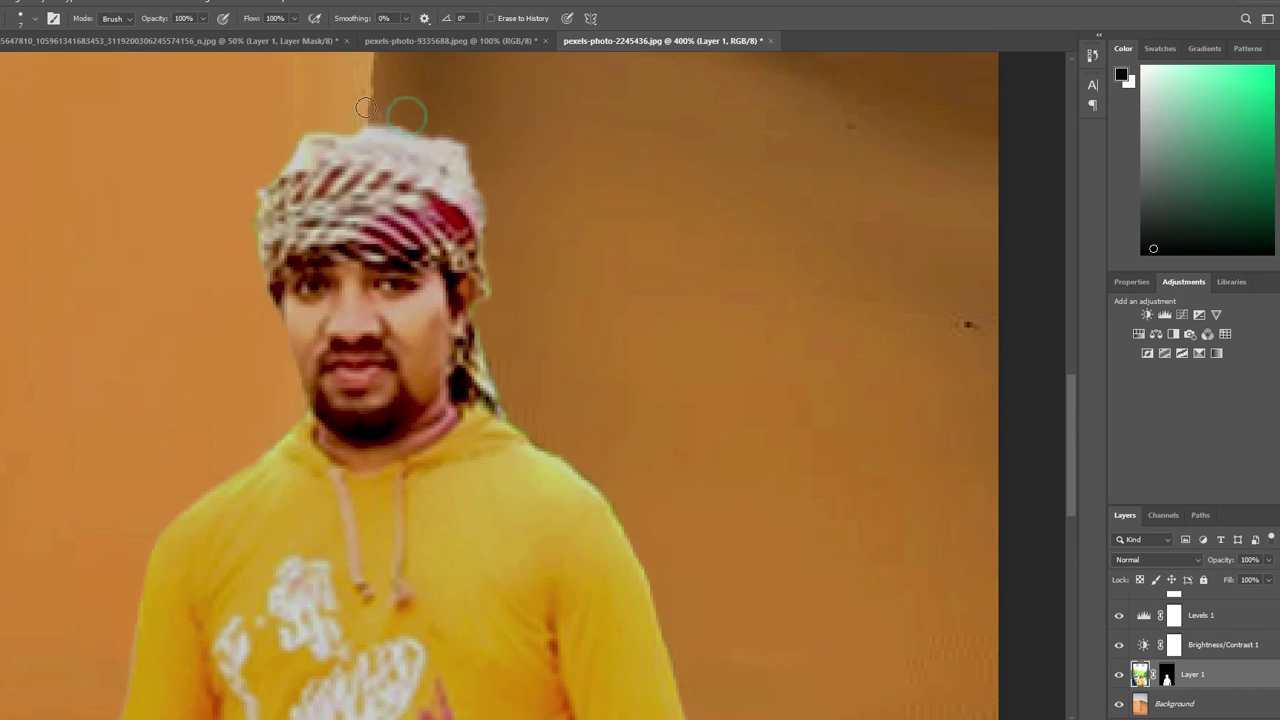
{"action": "key", "text": "ctrl+1"}
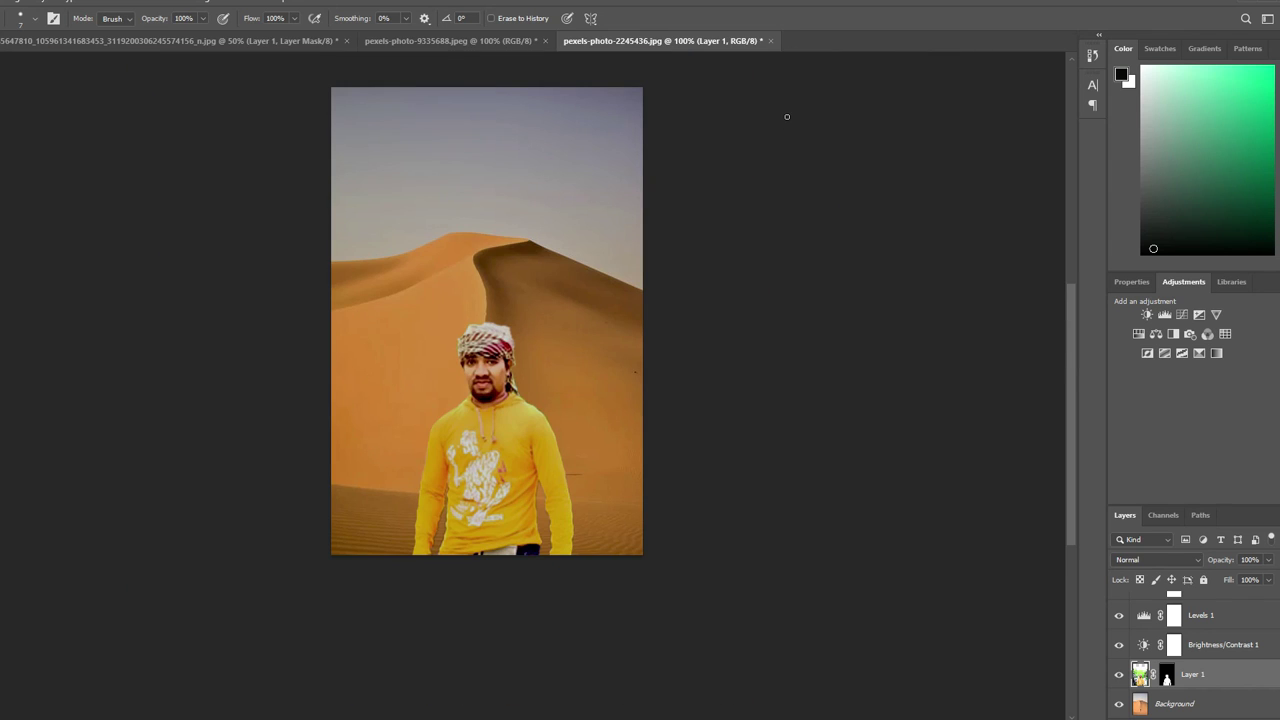